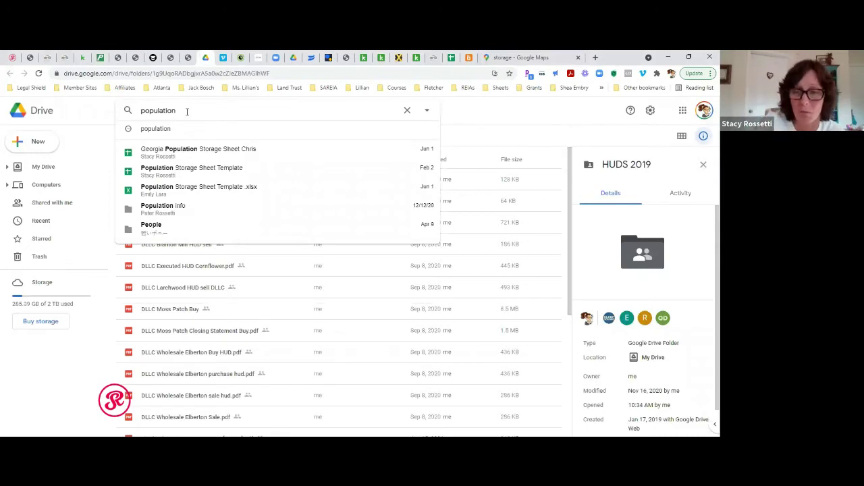
Open the Georgia Population Storage Sheet spreadsheet from the Drive search and show its Population by City sheet
{"action": "left_click", "coordinate": [181, 151]}
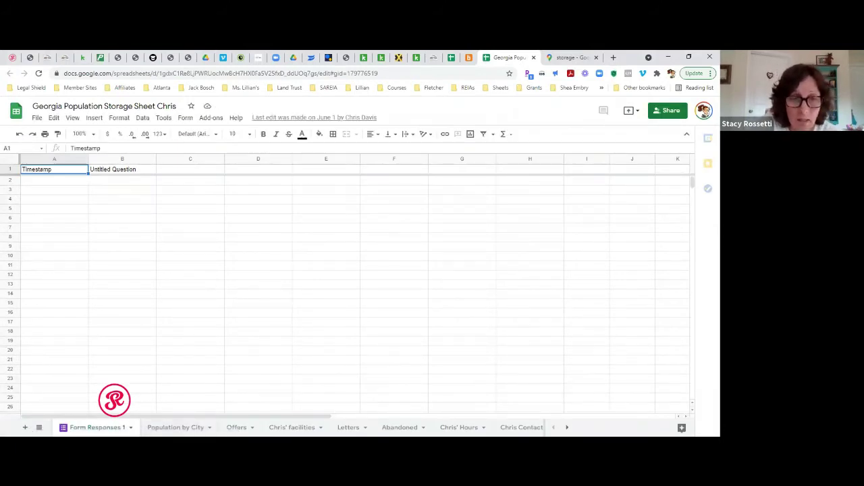
{"action": "left_click", "coordinate": [176, 427]}
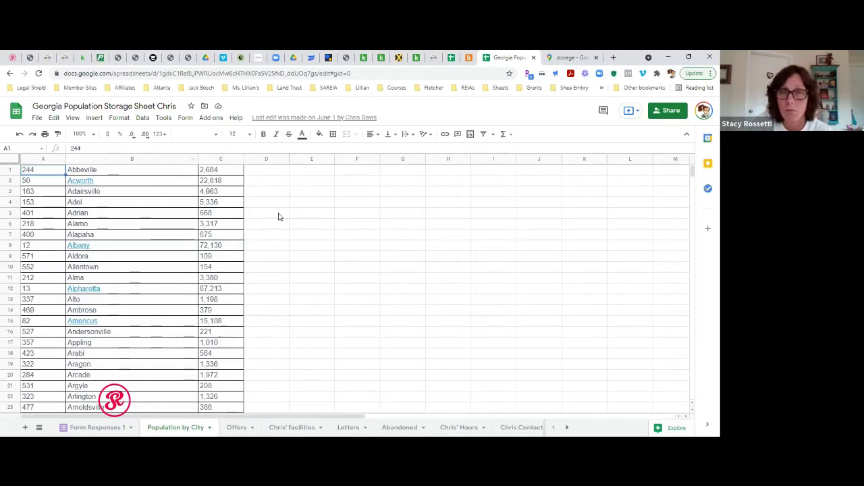
Search Google in a new browser tab for "population of texas cities" and open the Texas Demographics by Cubit result
{"action": "left_click", "coordinate": [613, 57]}
{"action": "type", "text": "poul"}
{"action": "key", "text": "BackSpace"}
{"action": "key", "text": "BackSpace"}
{"action": "key", "text": "BackSpace"}
{"action": "type", "text": "opulation"}
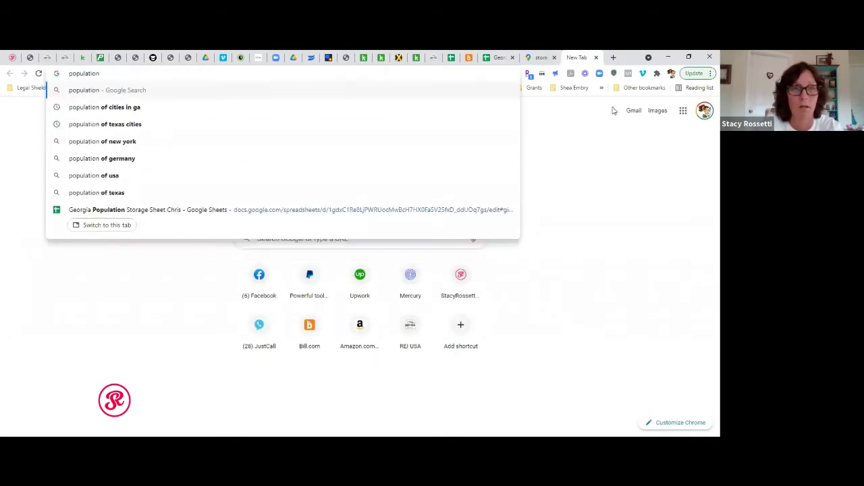
{"action": "left_click", "coordinate": [110, 124]}
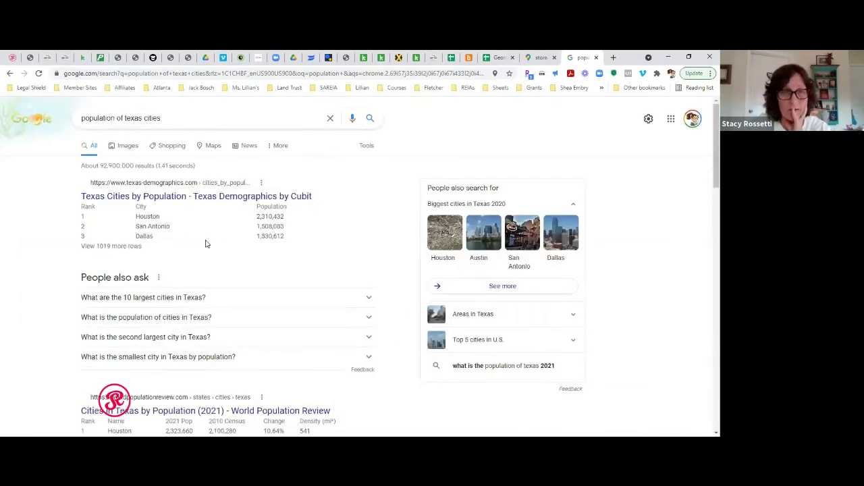
{"action": "left_click", "coordinate": [147, 196]}
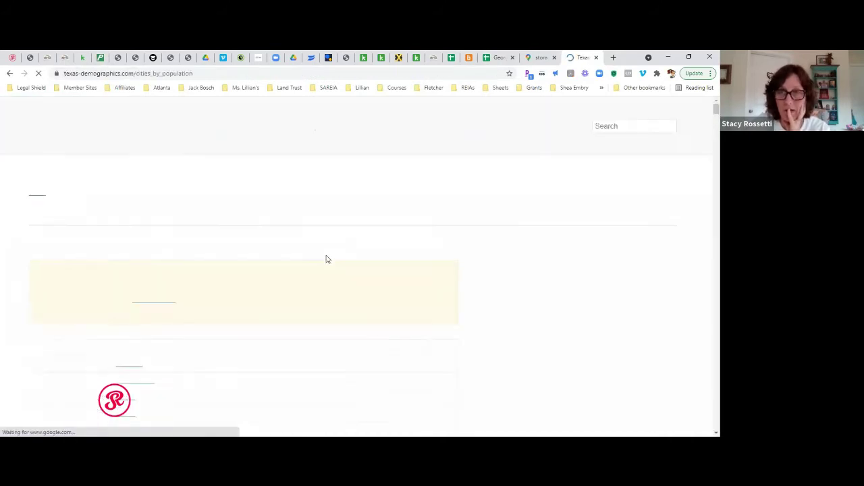
Copy the entire Texas Cities by Population table, from the Rank, City and Population headers through San Fernando
{"action": "scroll", "coordinate": [464, 241], "scroll_direction": "down", "scroll_amount": 3}
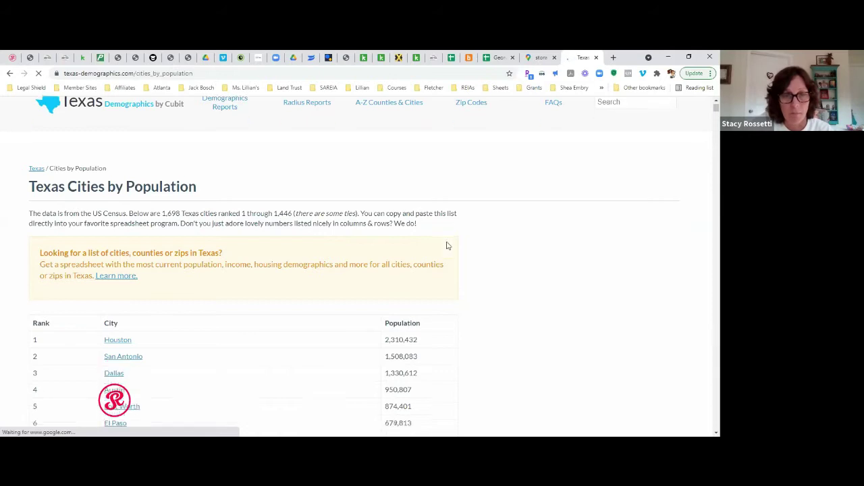
{"action": "scroll", "coordinate": [446, 245], "scroll_direction": "up", "scroll_amount": 3}
{"action": "scroll", "coordinate": [446, 245], "scroll_direction": "down", "scroll_amount": 1}
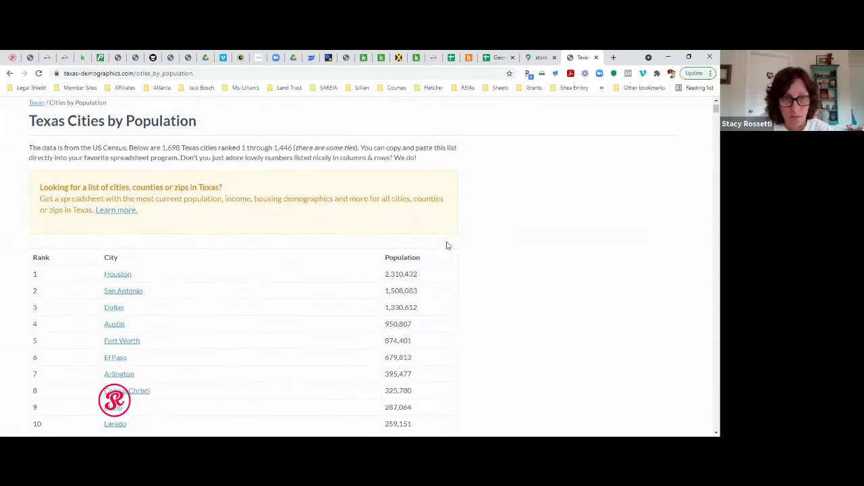
{"action": "scroll", "coordinate": [405, 253], "scroll_direction": "down", "scroll_amount": 1}
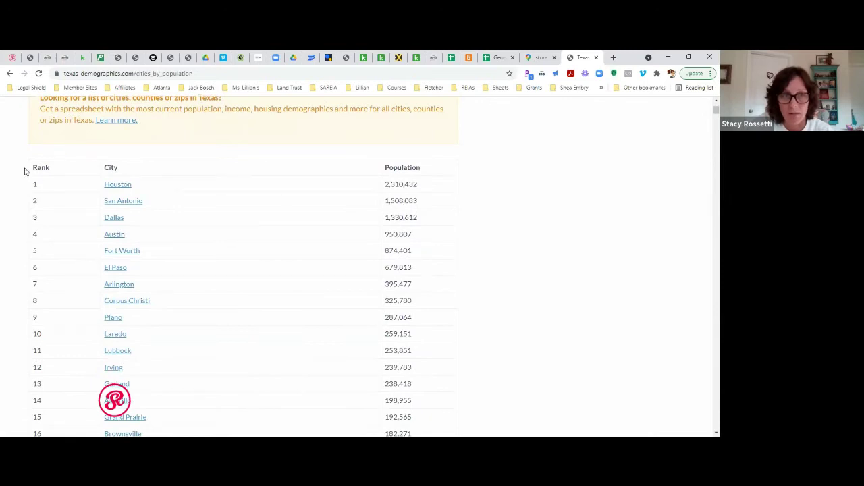
{"action": "left_click_drag", "start_coordinate": [282, 267], "coordinate": [282, 267]}
{"action": "scroll", "coordinate": [282, 266], "scroll_direction": "down", "scroll_amount": 3}
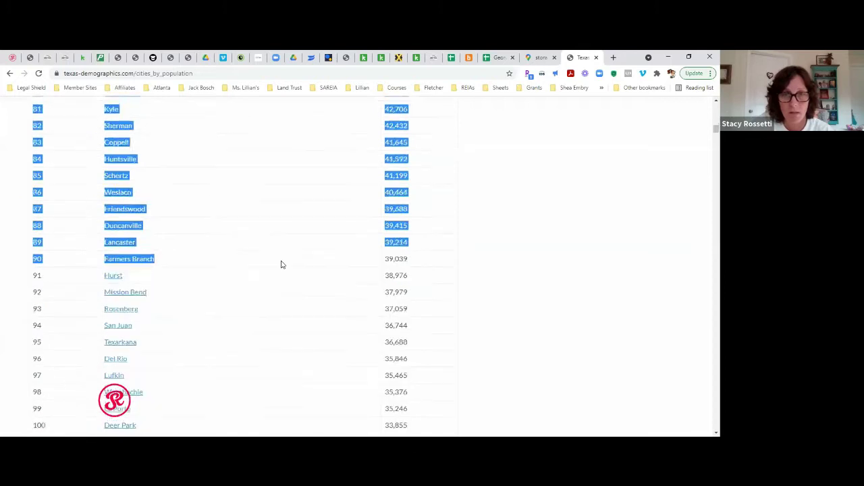
{"action": "scroll", "coordinate": [282, 264], "scroll_direction": "down", "scroll_amount": 13}
{"action": "left_click_drag", "start_coordinate": [282, 265], "coordinate": [266, 229]}
{"action": "scroll", "coordinate": [282, 265], "scroll_direction": "down", "scroll_amount": 20}
{"action": "scroll", "coordinate": [281, 264], "scroll_direction": "down", "scroll_amount": 15}
{"action": "scroll", "coordinate": [281, 264], "scroll_direction": "down", "scroll_amount": 7}
{"action": "scroll", "coordinate": [280, 262], "scroll_direction": "down", "scroll_amount": 20}
{"action": "scroll", "coordinate": [277, 261], "scroll_direction": "down", "scroll_amount": 20}
{"action": "scroll", "coordinate": [277, 262], "scroll_direction": "down", "scroll_amount": 20}
{"action": "scroll", "coordinate": [276, 261], "scroll_direction": "down", "scroll_amount": 20}
{"action": "scroll", "coordinate": [276, 262], "scroll_direction": "down", "scroll_amount": 20}
{"action": "scroll", "coordinate": [276, 262], "scroll_direction": "down", "scroll_amount": 20}
{"action": "scroll", "coordinate": [276, 262], "scroll_direction": "down", "scroll_amount": 15}
{"action": "scroll", "coordinate": [276, 261], "scroll_direction": "up", "scroll_amount": 1}
{"action": "scroll", "coordinate": [276, 259], "scroll_direction": "down", "scroll_amount": 2}
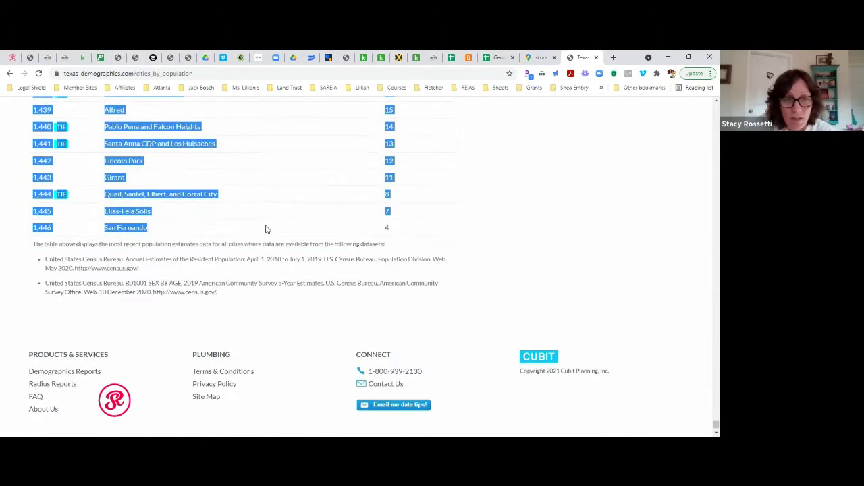
{"action": "right_click", "coordinate": [196, 199]}
{"action": "left_click", "coordinate": [206, 204]}
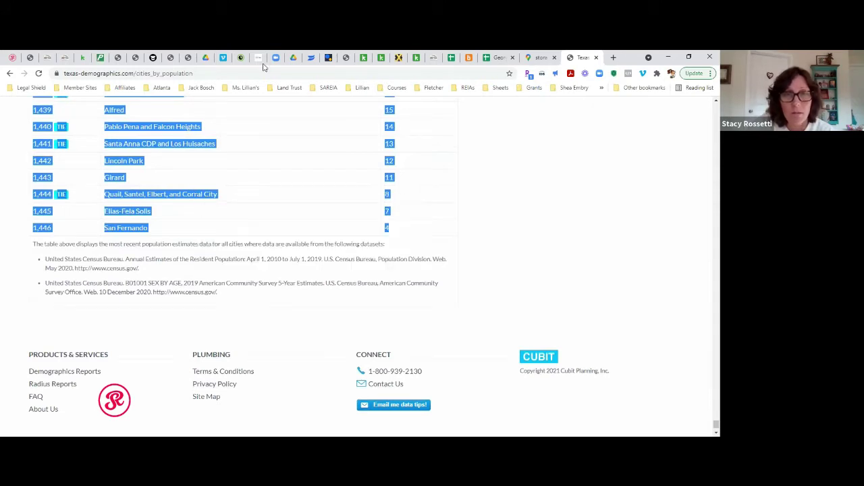
Return to the Georgia population spreadsheet, add a new sheet after Population by City, and paste the Texas table from cell A1
{"action": "left_click", "coordinate": [205, 58]}
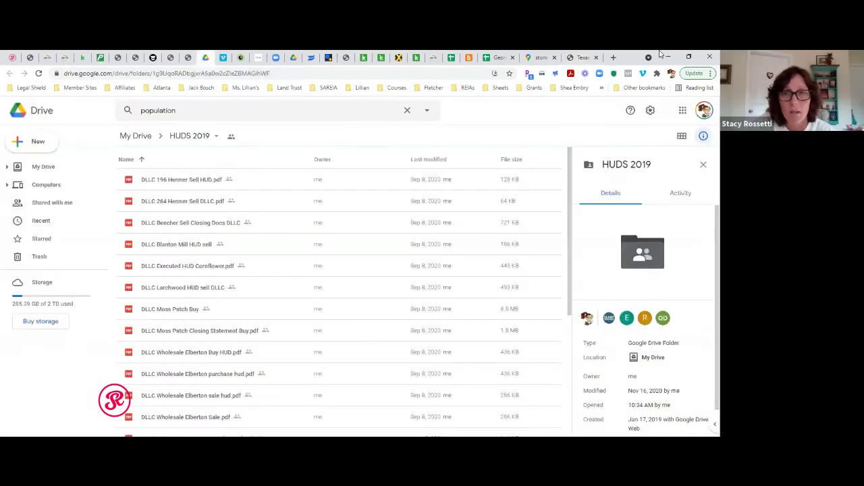
{"action": "left_click", "coordinate": [582, 58]}
{"action": "left_click", "coordinate": [497, 58]}
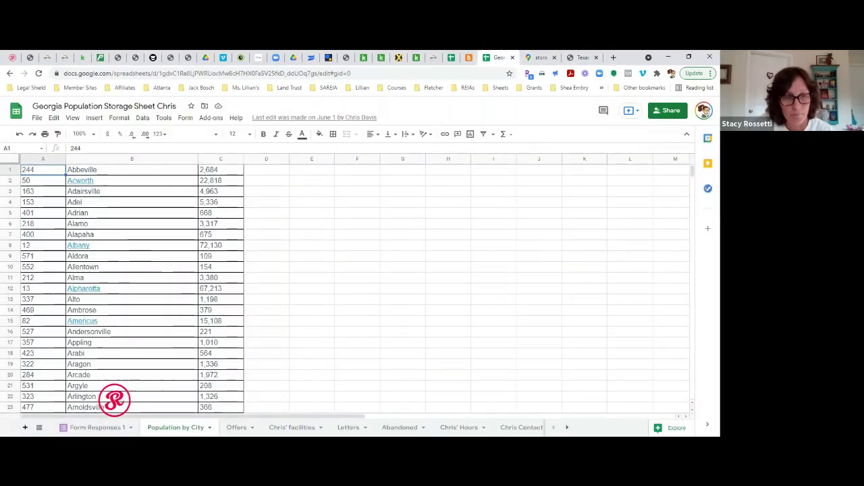
{"action": "key", "text": "shift+F11"}
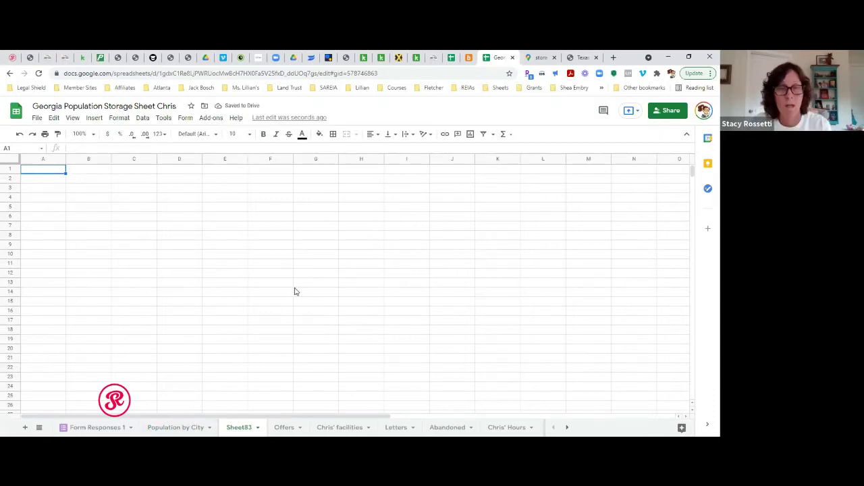
{"action": "key", "text": "ctrl+v"}
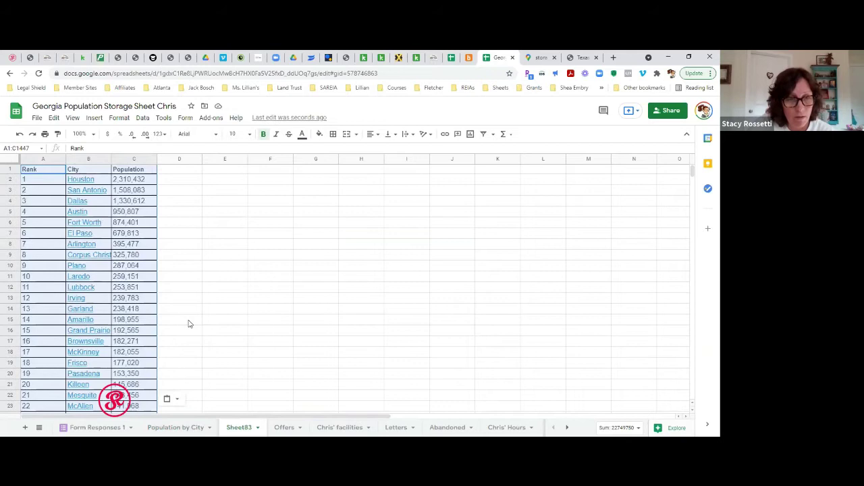
Look through the pasted Texas cities past rank 100 and select the population cell for Nacogdoches
{"action": "scroll", "coordinate": [189, 324], "scroll_direction": "down", "scroll_amount": 1}
{"action": "scroll", "coordinate": [189, 324], "scroll_direction": "down", "scroll_amount": 15}
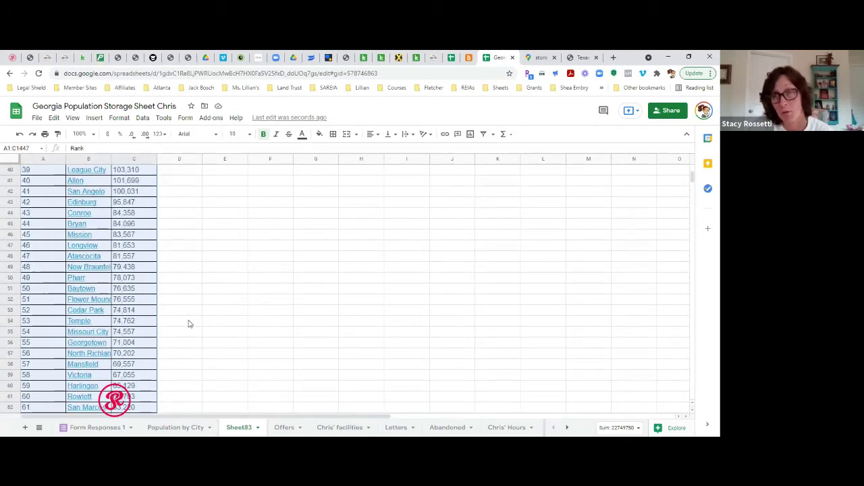
{"action": "scroll", "coordinate": [189, 324], "scroll_direction": "down", "scroll_amount": 16}
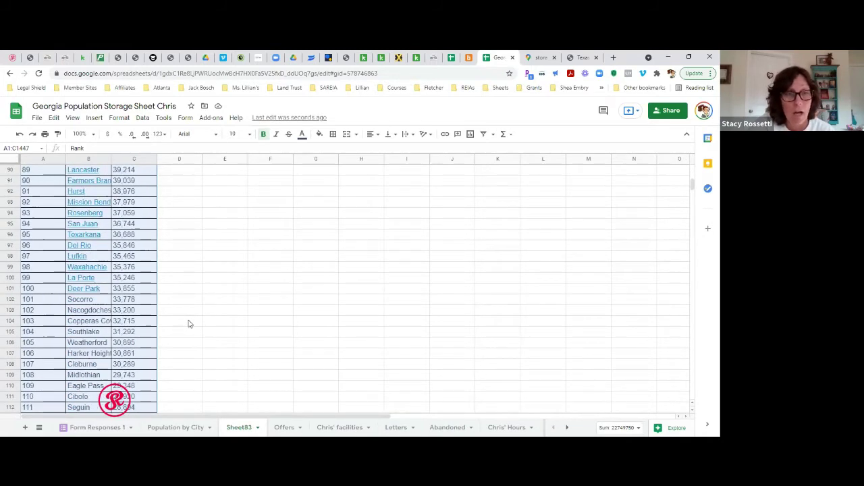
{"action": "mouse_move", "coordinate": [77, 269]}
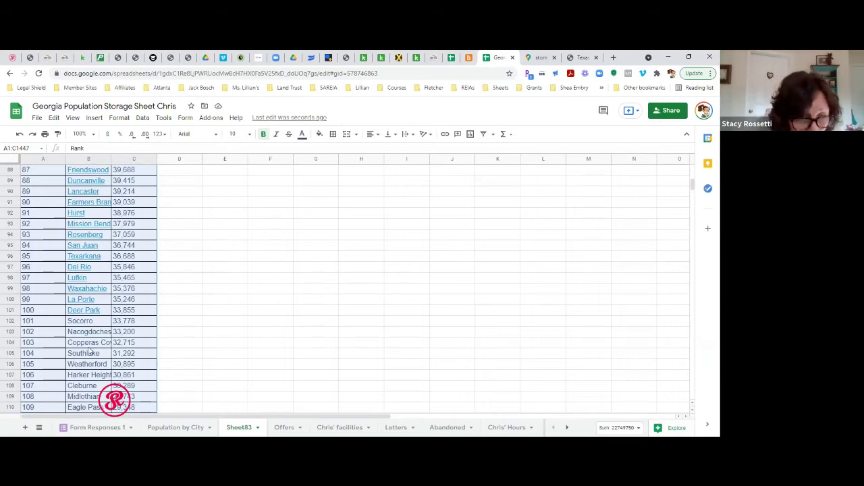
{"action": "scroll", "coordinate": [179, 299], "scroll_direction": "down", "scroll_amount": 1}
{"action": "scroll", "coordinate": [162, 298], "scroll_direction": "down", "scroll_amount": 2}
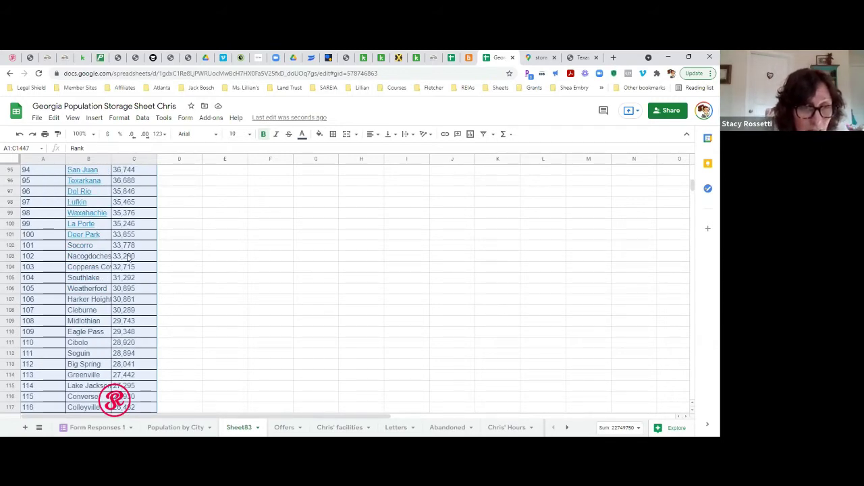
{"action": "left_click", "coordinate": [127, 256]}
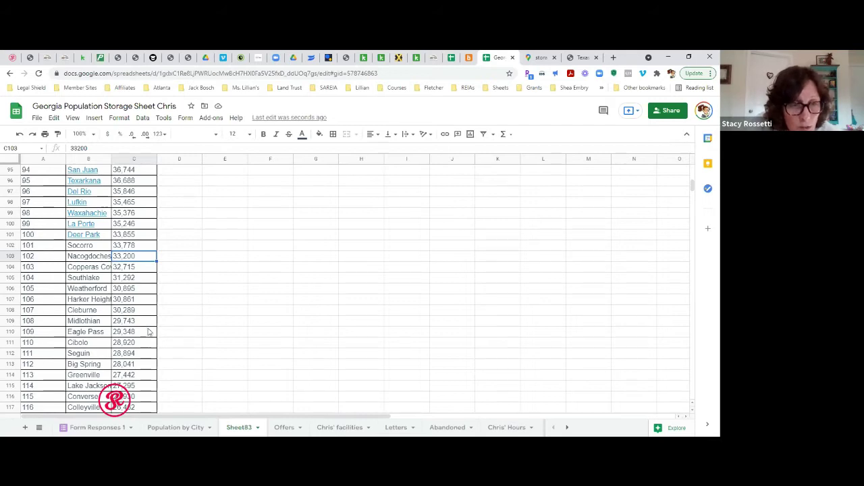
Look through the smaller Texas cities for a candidate market and select the population cell for Buda
{"action": "scroll", "coordinate": [138, 332], "scroll_direction": "down", "scroll_amount": 2}
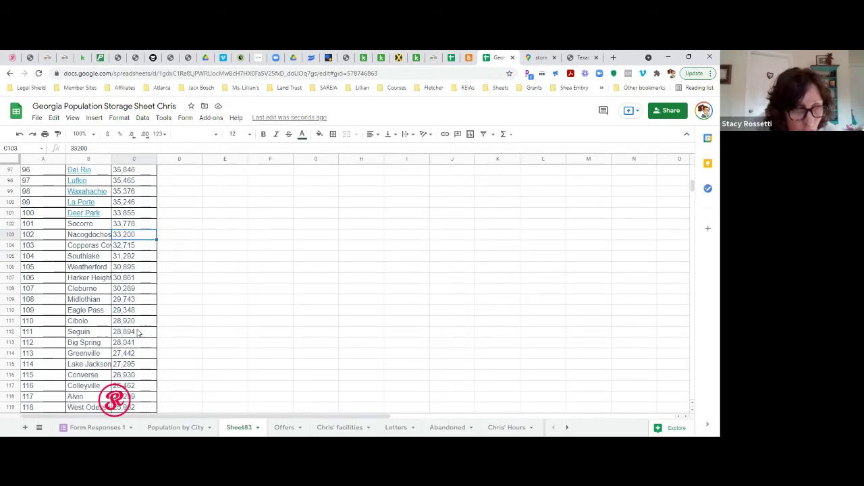
{"action": "scroll", "coordinate": [138, 332], "scroll_direction": "up", "scroll_amount": 5}
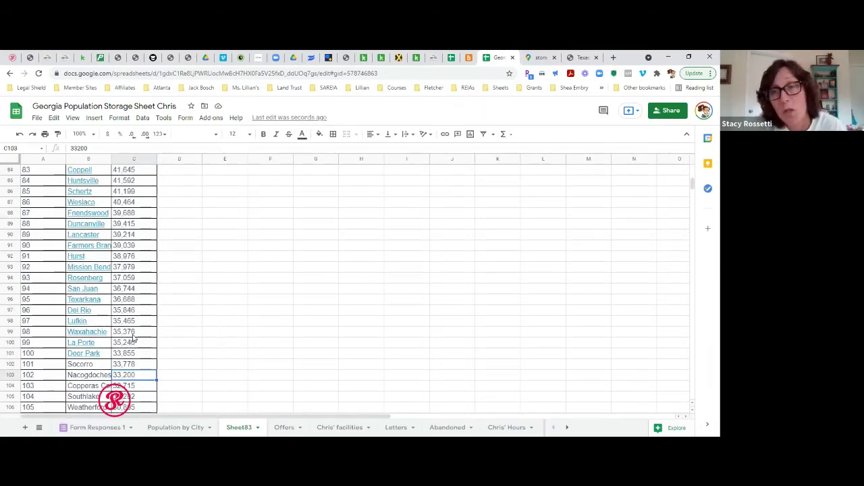
{"action": "scroll", "coordinate": [133, 338], "scroll_direction": "down", "scroll_amount": 6}
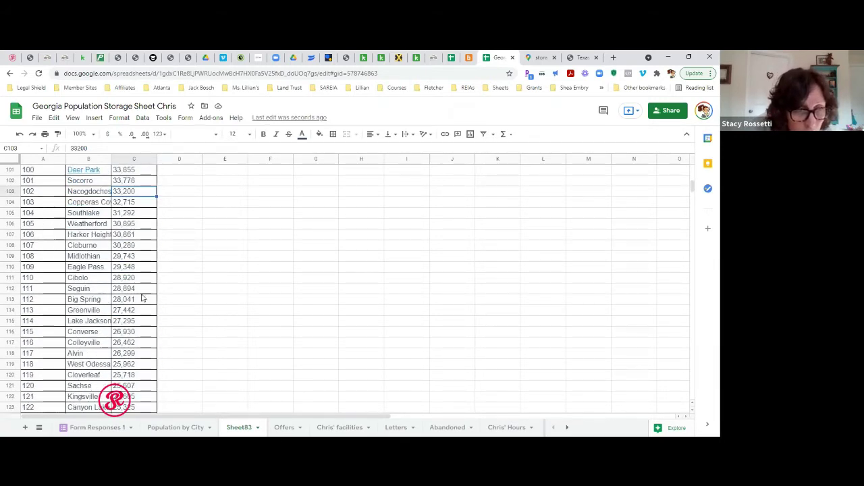
{"action": "scroll", "coordinate": [126, 344], "scroll_direction": "down", "scroll_amount": 12}
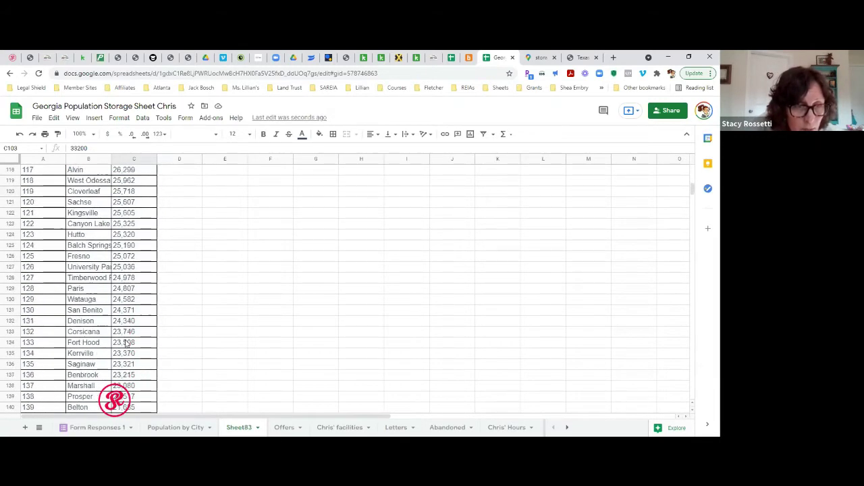
{"action": "scroll", "coordinate": [126, 344], "scroll_direction": "down", "scroll_amount": 16}
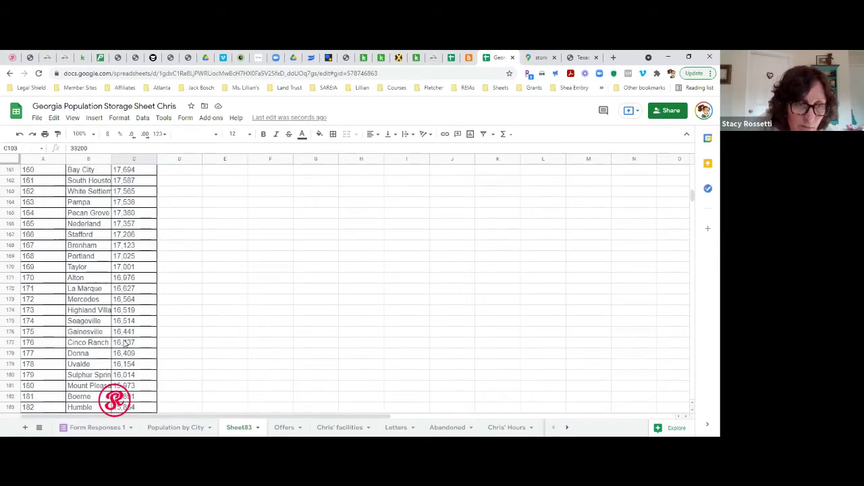
{"action": "scroll", "coordinate": [126, 344], "scroll_direction": "up", "scroll_amount": 3}
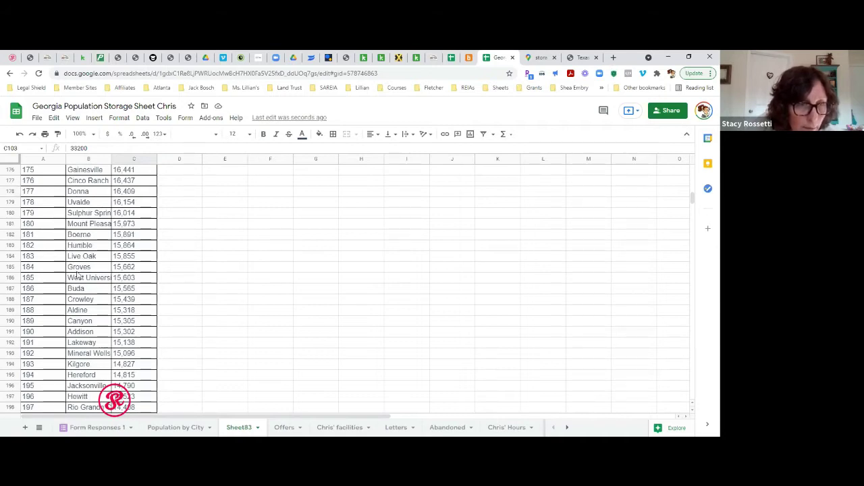
{"action": "left_click", "coordinate": [124, 292]}
{"action": "left_click", "coordinate": [101, 292]}
{"action": "left_click", "coordinate": [135, 292]}
{"action": "left_click", "coordinate": [98, 291]}
{"action": "left_click", "coordinate": [136, 291]}
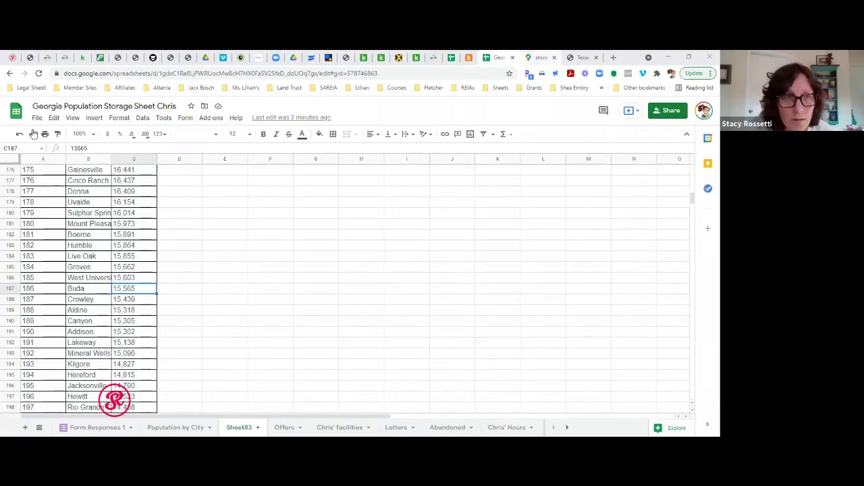
Switch to Google Maps, locate the town of Buda south of Austin, and show it in satellite imagery
{"action": "key", "text": "ctrl+Tab"}
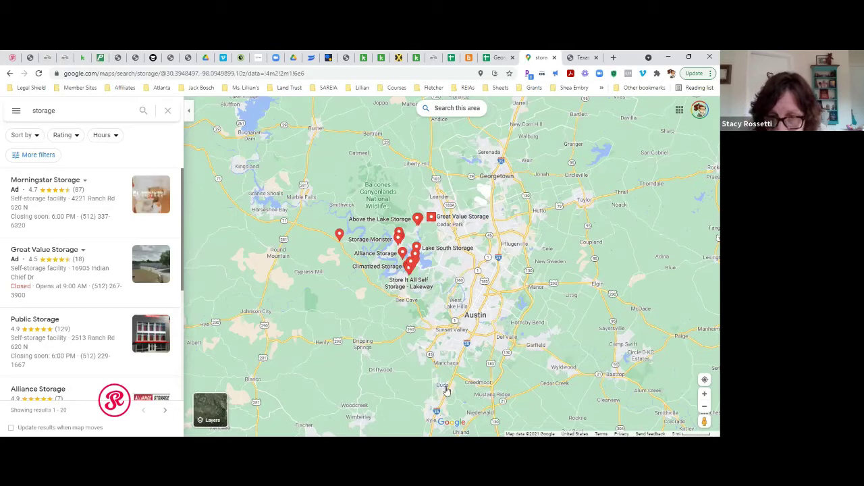
{"action": "left_click_drag", "start_coordinate": [458, 384], "coordinate": [454, 366]}
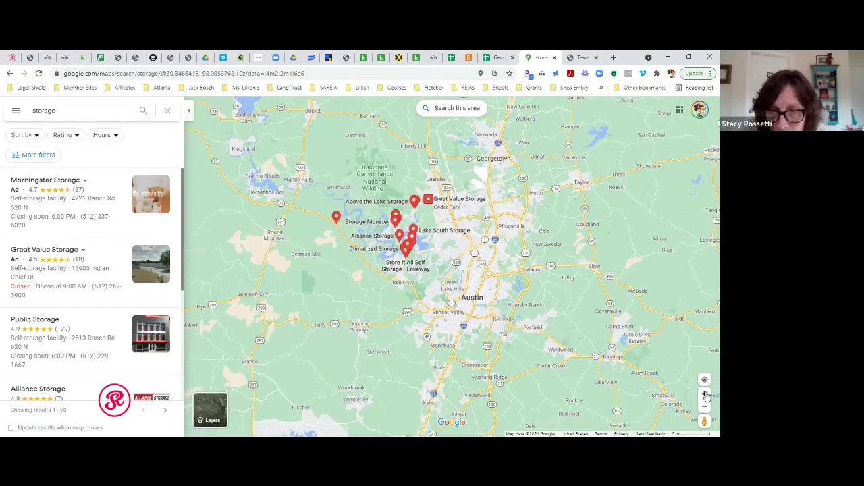
{"action": "left_click_drag", "start_coordinate": [526, 359], "coordinate": [517, 187]}
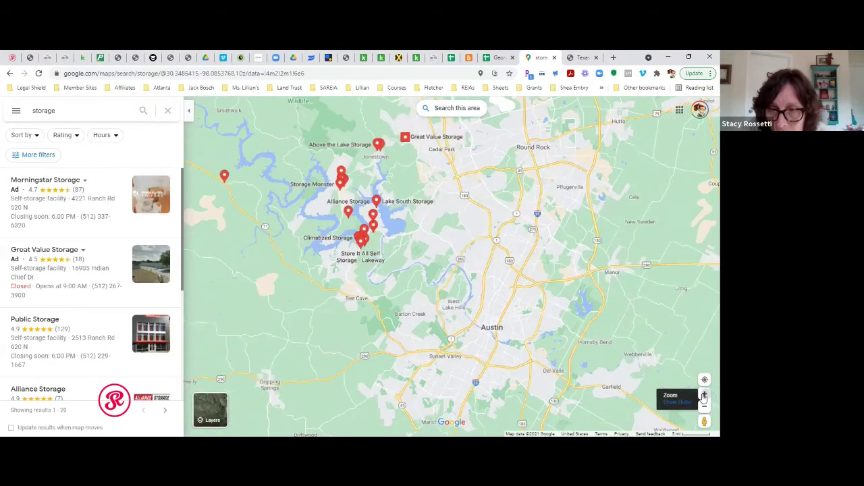
{"action": "left_click", "coordinate": [704, 396]}
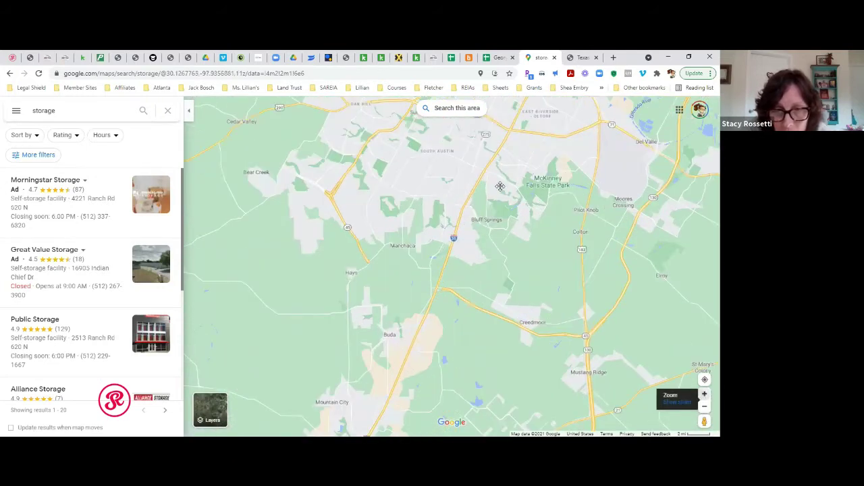
{"action": "left_click_drag", "start_coordinate": [461, 350], "coordinate": [501, 186]}
{"action": "left_click_drag", "start_coordinate": [427, 298], "coordinate": [607, 355]}
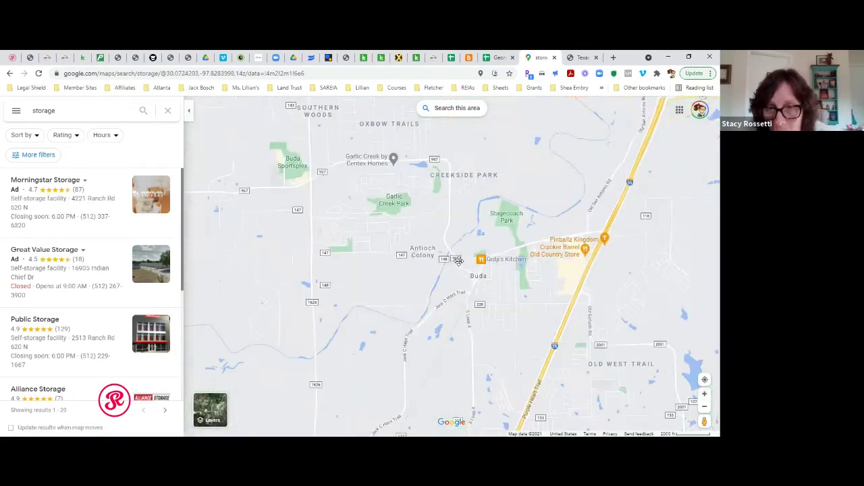
{"action": "left_click", "coordinate": [201, 403]}
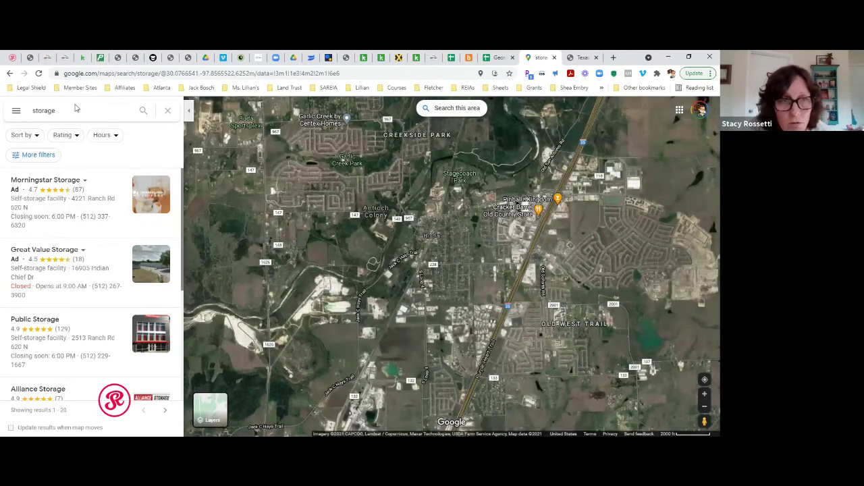
Refresh the storage search for the current Buda map area and open the Tru Lock Self Storage listing
{"action": "left_click", "coordinate": [444, 112]}
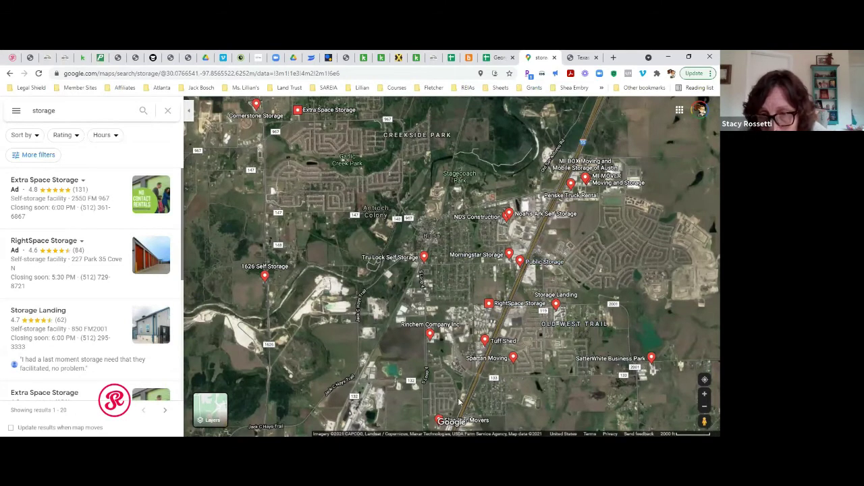
{"action": "left_click_drag", "start_coordinate": [465, 292], "coordinate": [498, 309]}
{"action": "left_click", "coordinate": [704, 394]}
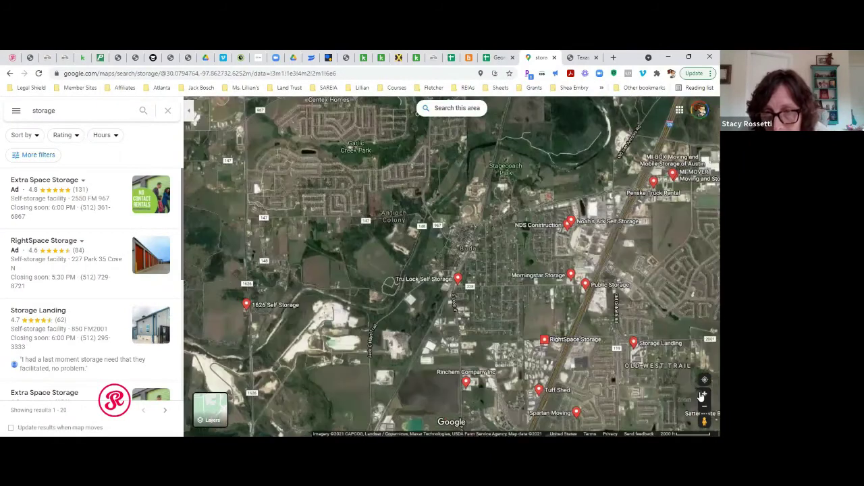
{"action": "scroll", "coordinate": [492, 272], "scroll_direction": "up", "scroll_amount": 4}
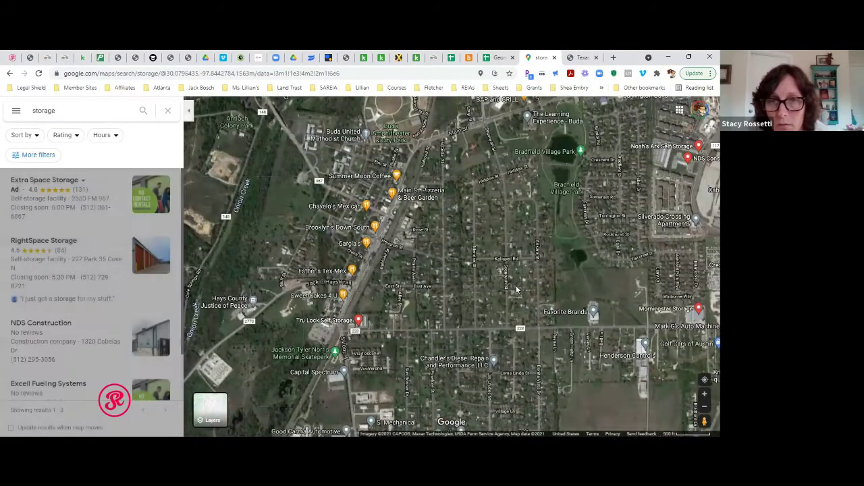
{"action": "left_click", "coordinate": [359, 322]}
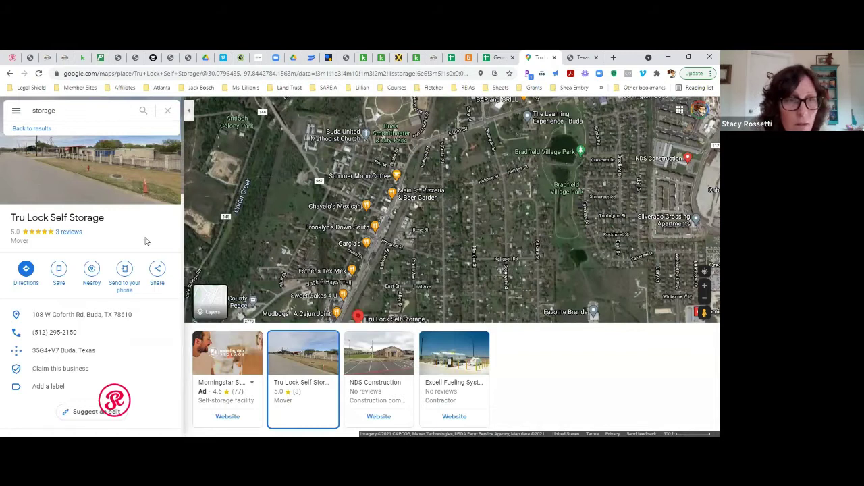
Inspect the front of Tru Lock Self Storage in Street View and return to the map
{"action": "left_click", "coordinate": [122, 177]}
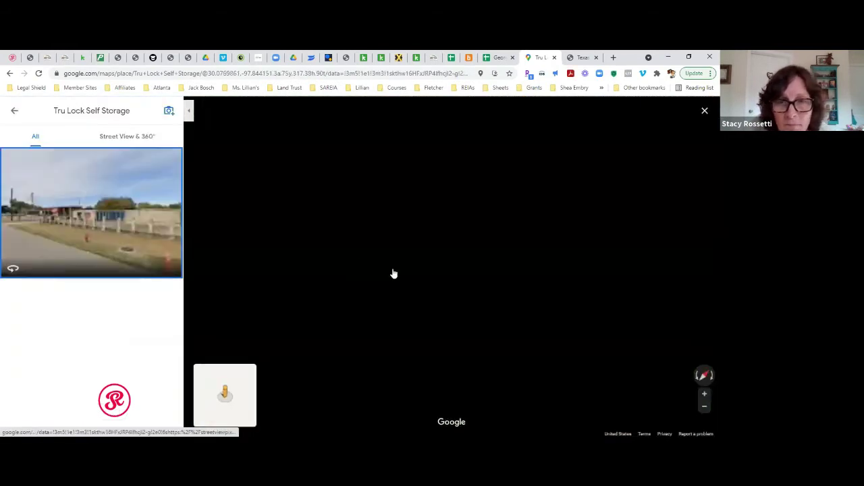
{"action": "left_click_drag", "start_coordinate": [536, 299], "coordinate": [350, 307]}
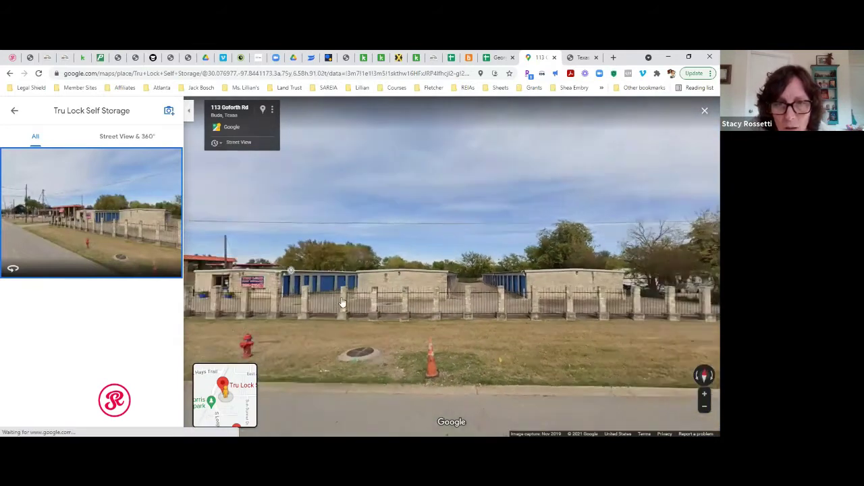
{"action": "left_click", "coordinate": [404, 350]}
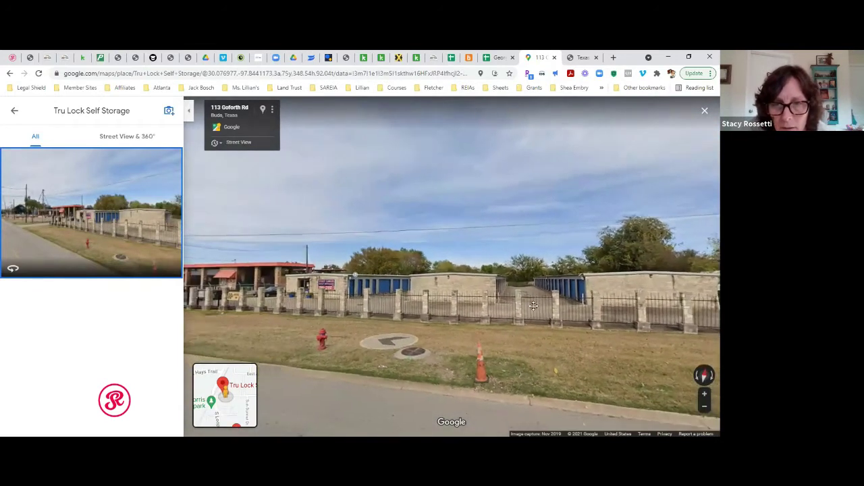
{"action": "left_click_drag", "start_coordinate": [367, 297], "coordinate": [366, 309]}
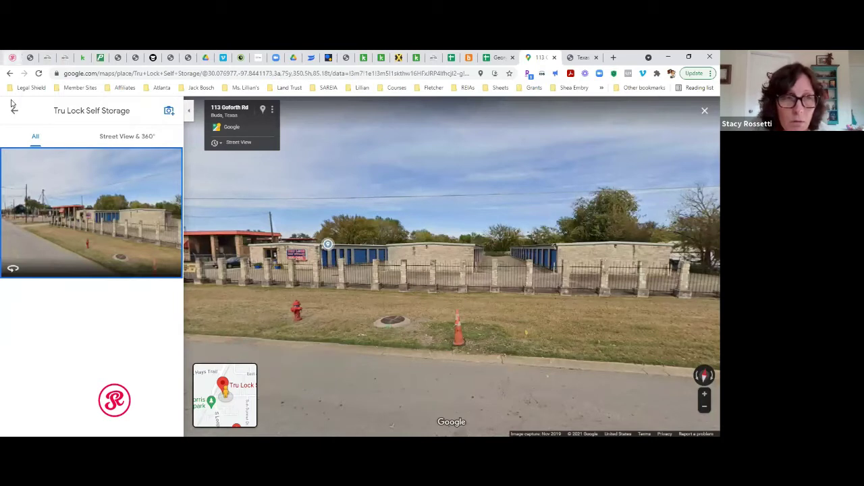
{"action": "key", "text": "Escape"}
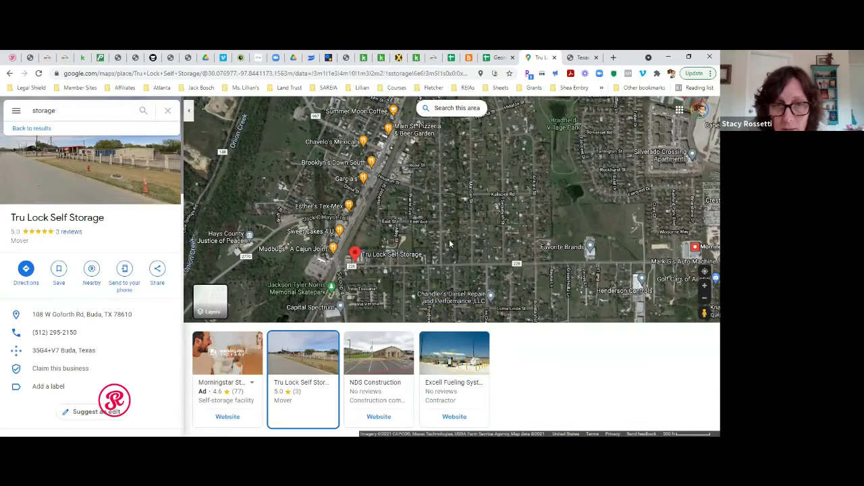
Examine the satellite imagery around Tru Lock Self Storage and Buda's Main Street for other storage buildings
{"action": "mouse_move", "coordinate": [451, 243]}
{"action": "left_mouse_down"}
{"action": "mouse_move", "coordinate": [452, 203]}
{"action": "mouse_move", "coordinate": [461, 244]}
{"action": "left_mouse_up"}
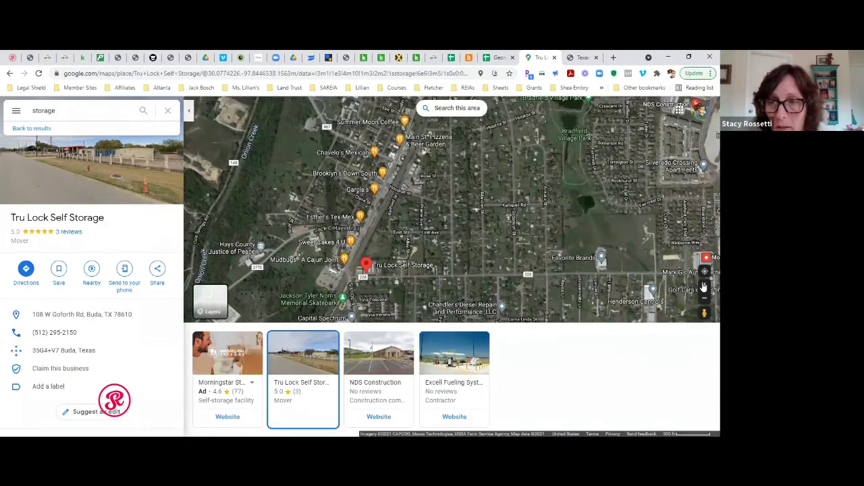
{"action": "scroll", "coordinate": [529, 218], "scroll_direction": "up", "scroll_amount": 3}
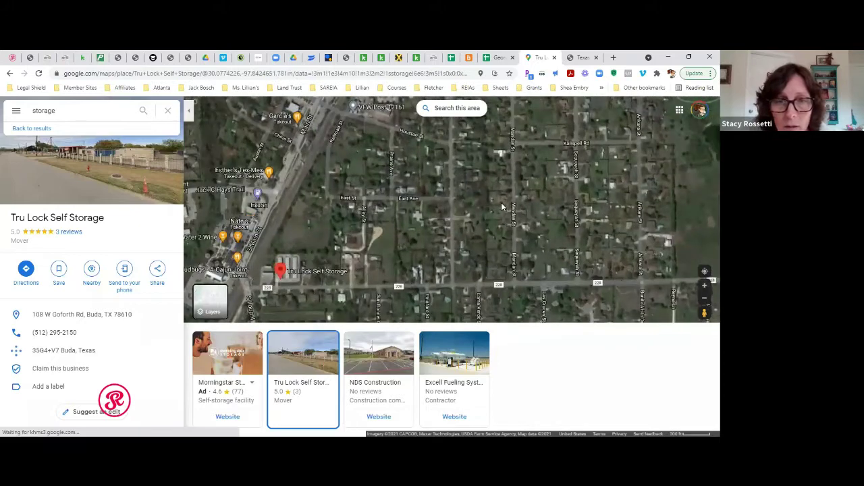
{"action": "left_click_drag", "start_coordinate": [541, 212], "coordinate": [592, 285]}
{"action": "left_click_drag", "start_coordinate": [507, 212], "coordinate": [472, 277]}
{"action": "left_click_drag", "start_coordinate": [516, 239], "coordinate": [474, 257]}
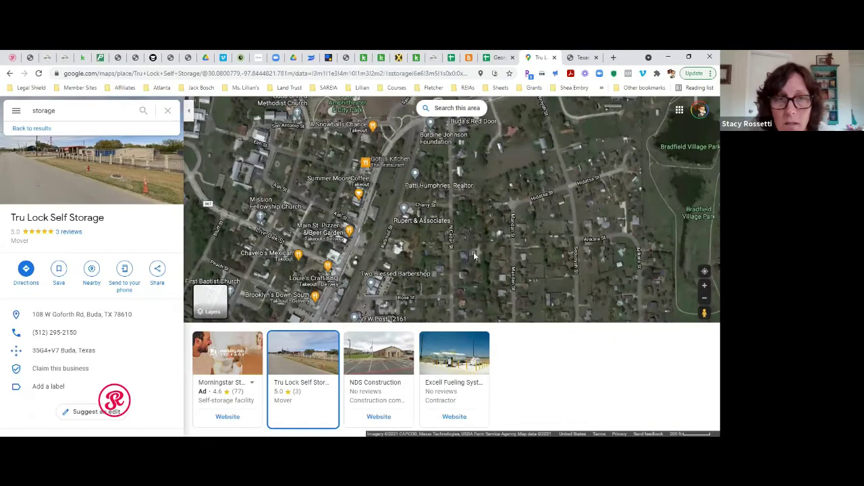
{"action": "left_click_drag", "start_coordinate": [311, 218], "coordinate": [322, 269]}
{"action": "left_click_drag", "start_coordinate": [468, 216], "coordinate": [398, 132]}
{"action": "left_click_drag", "start_coordinate": [447, 198], "coordinate": [540, 101]}
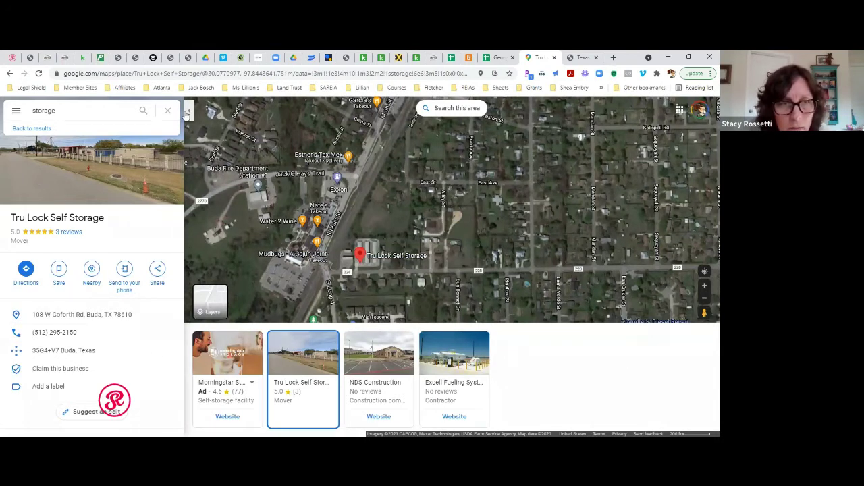
{"action": "left_click", "coordinate": [186, 113]}
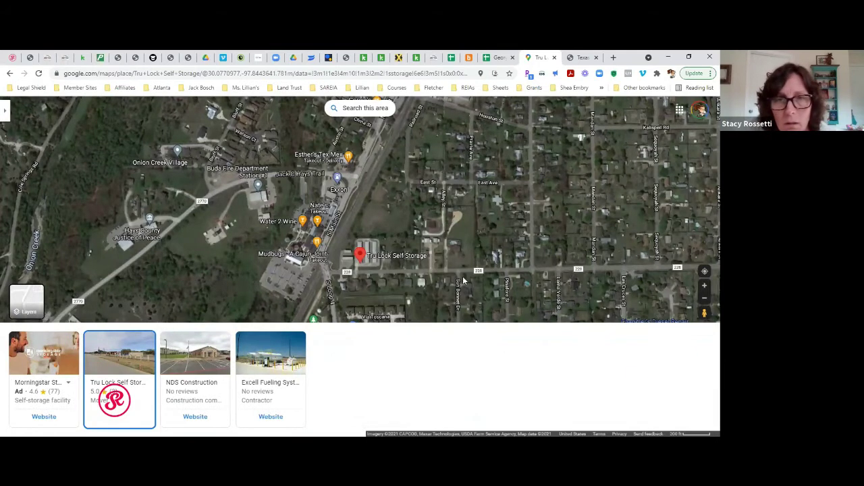
{"action": "left_click", "coordinate": [6, 111]}
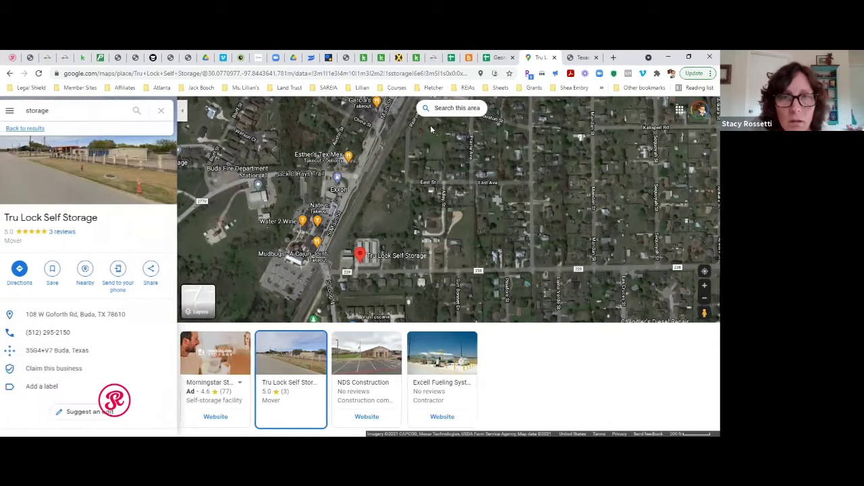
{"action": "left_click", "coordinate": [359, 254]}
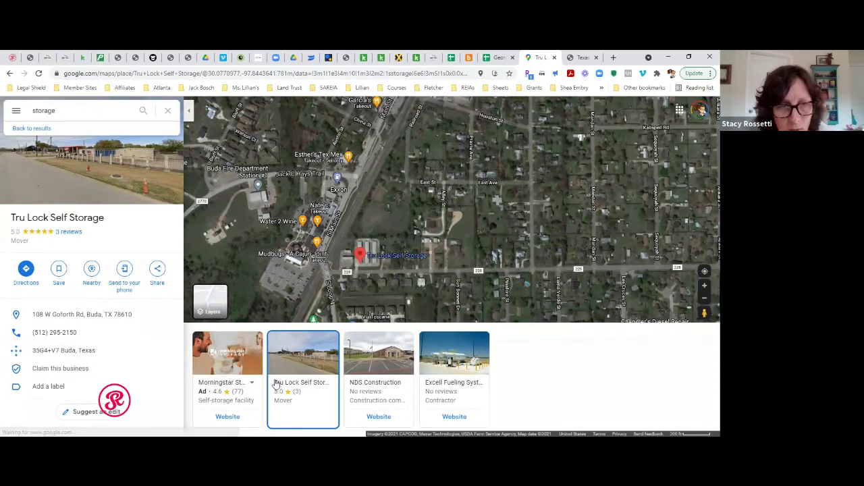
Locate the long buildings west of Good Carma Automotive and enter Street View on the nearby stretch of FM 967
{"action": "left_click_drag", "start_coordinate": [352, 238], "coordinate": [388, 146]}
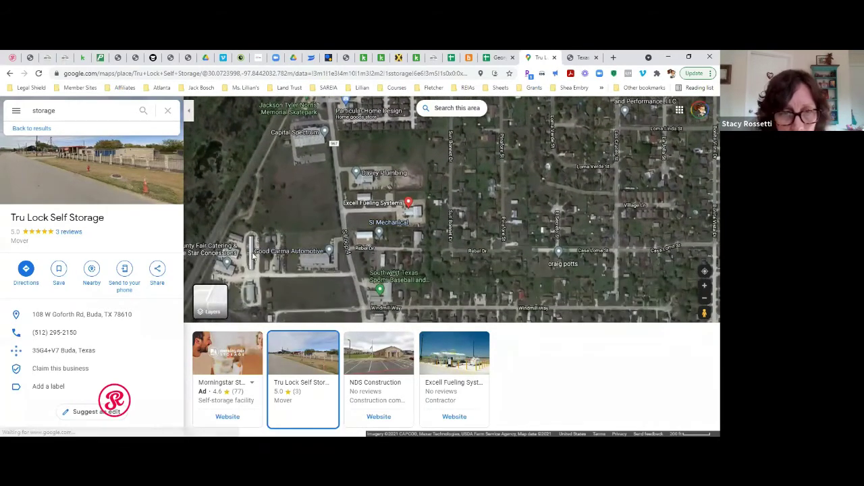
{"action": "left_click_drag", "start_coordinate": [292, 286], "coordinate": [307, 246]}
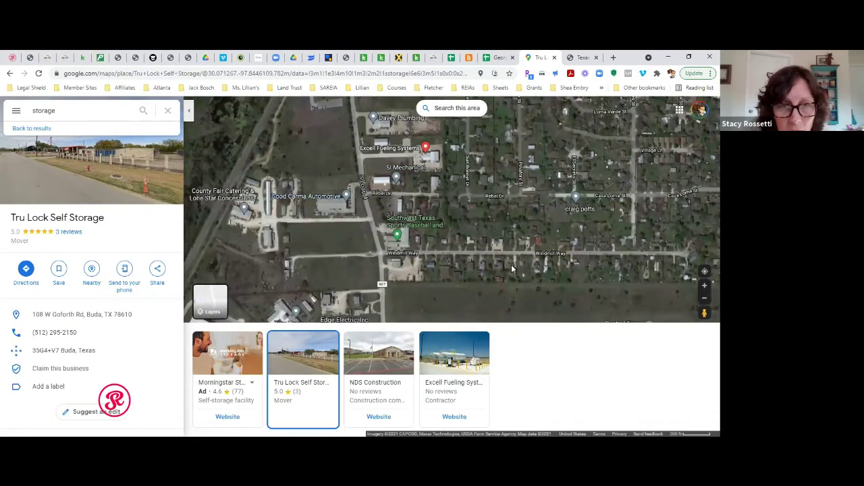
{"action": "left_click_drag", "start_coordinate": [702, 312], "coordinate": [266, 203]}
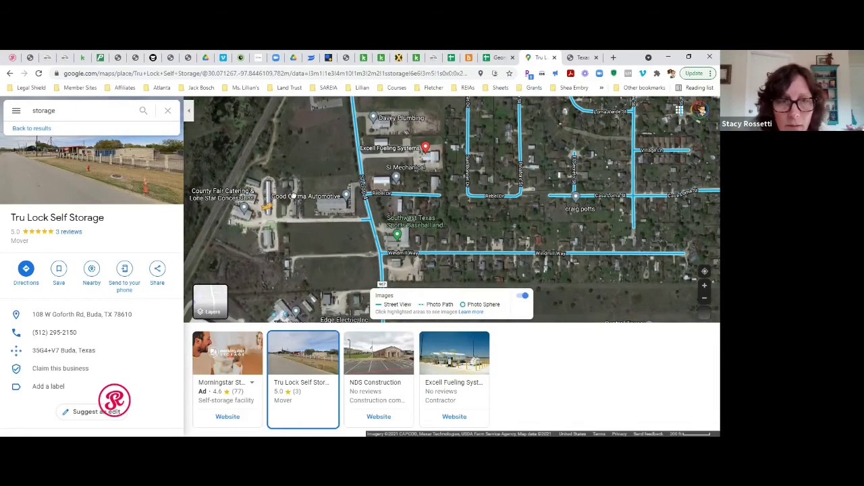
{"action": "left_click_drag", "start_coordinate": [325, 196], "coordinate": [689, 343]}
{"action": "left_click_drag", "start_coordinate": [702, 312], "coordinate": [313, 184]}
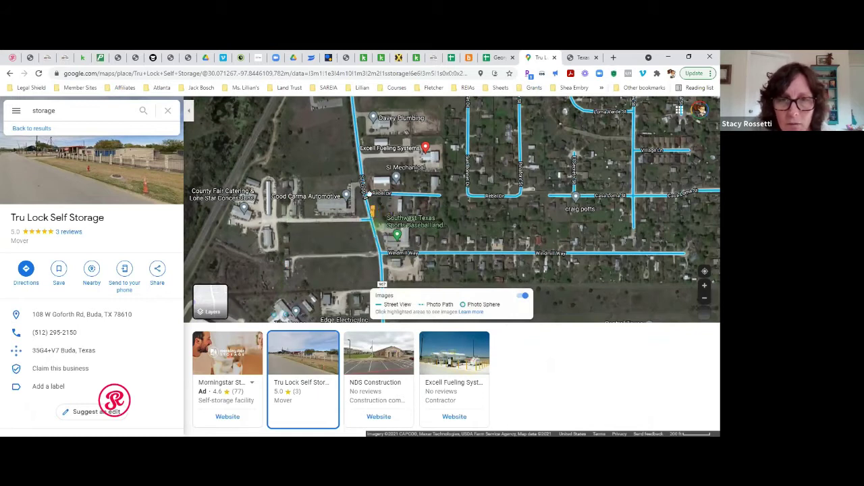
{"action": "left_click_drag", "start_coordinate": [368, 196], "coordinate": [387, 233]}
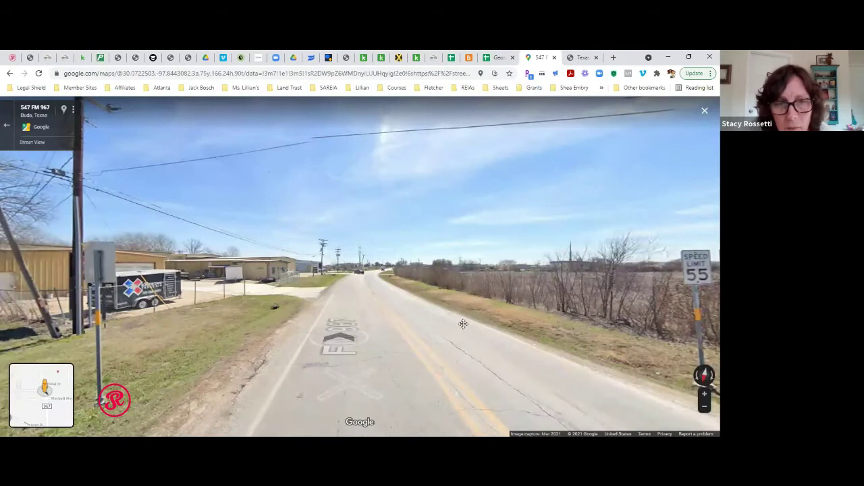
Look around FM 967 in Street View toward the gravel drive and the buildings behind it, and return to the map
{"action": "left_click_drag", "start_coordinate": [398, 301], "coordinate": [470, 269]}
{"action": "left_click_drag", "start_coordinate": [362, 327], "coordinate": [450, 295]}
{"action": "left_click_drag", "start_coordinate": [309, 304], "coordinate": [467, 297]}
{"action": "left_click_drag", "start_coordinate": [374, 299], "coordinate": [645, 261]}
{"action": "left_click_drag", "start_coordinate": [328, 222], "coordinate": [711, 241]}
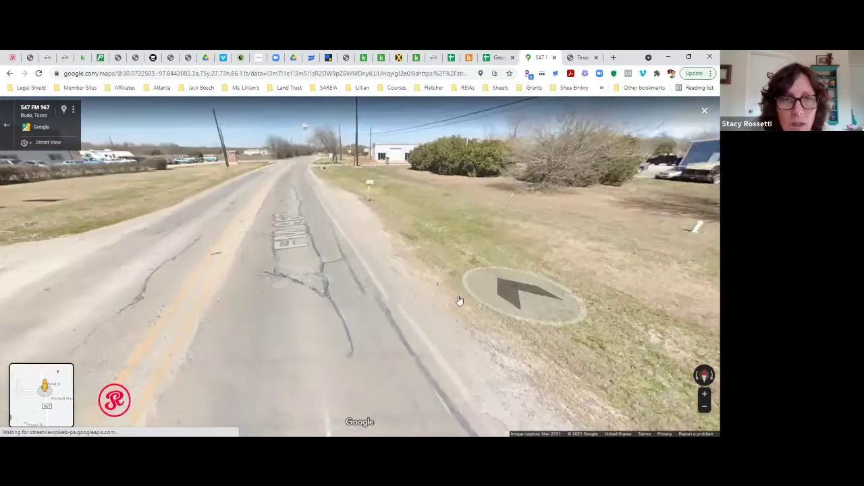
{"action": "left_click_drag", "start_coordinate": [459, 301], "coordinate": [603, 405]}
{"action": "key", "text": "Left"}
{"action": "key", "text": "Left"}
{"action": "key", "text": "Left"}
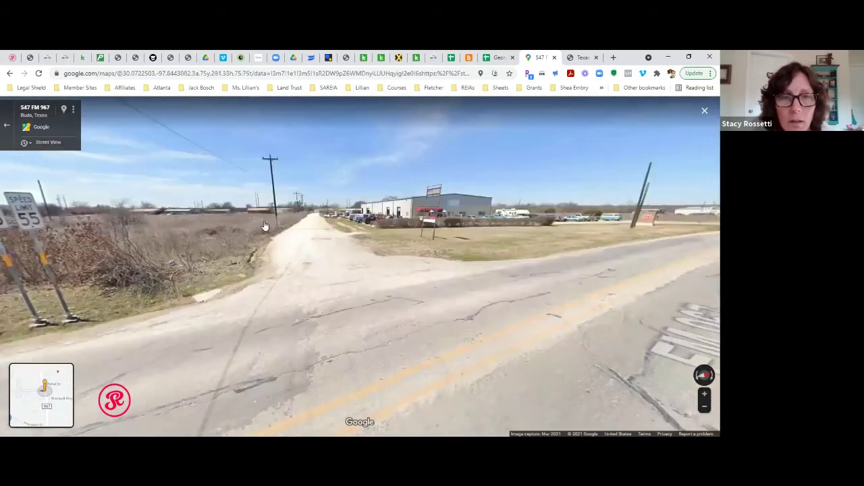
{"action": "left_click_drag", "start_coordinate": [418, 265], "coordinate": [347, 256]}
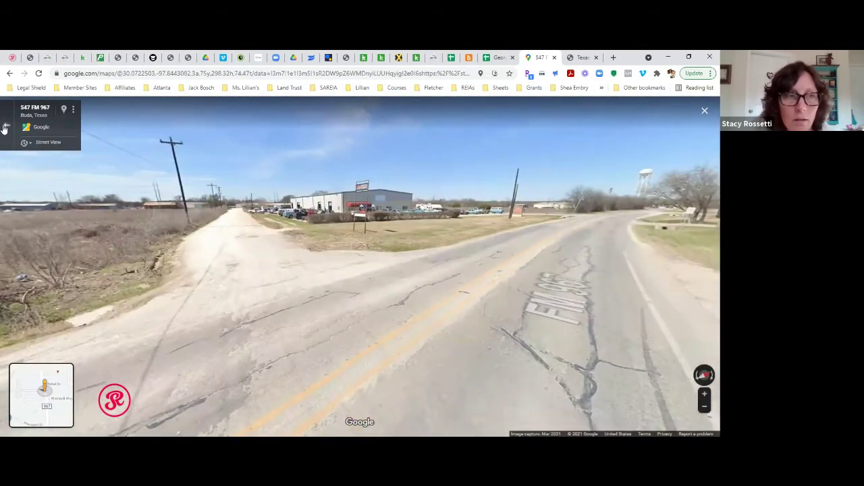
{"action": "key", "text": "Escape"}
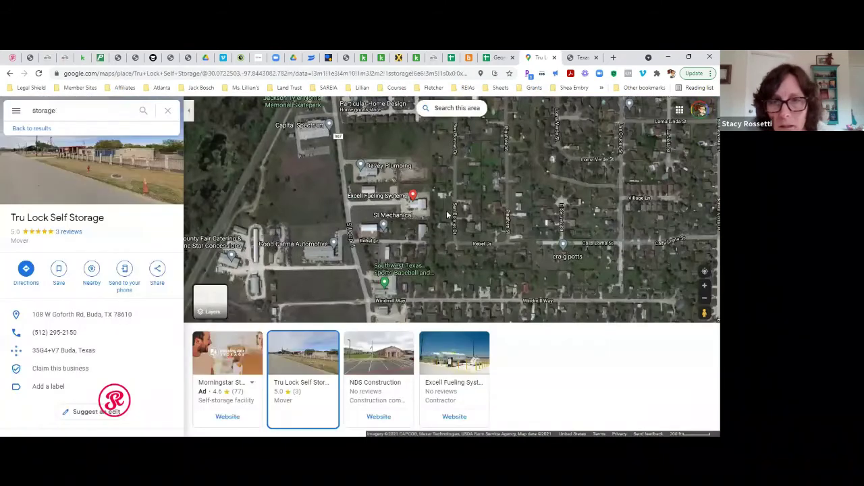
Examine the satellite imagery of the industrial area around Commercial Dr, west of I-35, for storage buildings
{"action": "left_click_drag", "start_coordinate": [459, 253], "coordinate": [446, 179]}
{"action": "left_click_drag", "start_coordinate": [390, 275], "coordinate": [517, 126]}
{"action": "left_click_drag", "start_coordinate": [585, 198], "coordinate": [307, 201]}
{"action": "left_click_drag", "start_coordinate": [463, 274], "coordinate": [419, 205]}
{"action": "key", "text": "Right"}
{"action": "key", "text": "Right"}
{"action": "key", "text": "Right"}
{"action": "key", "text": "Up"}
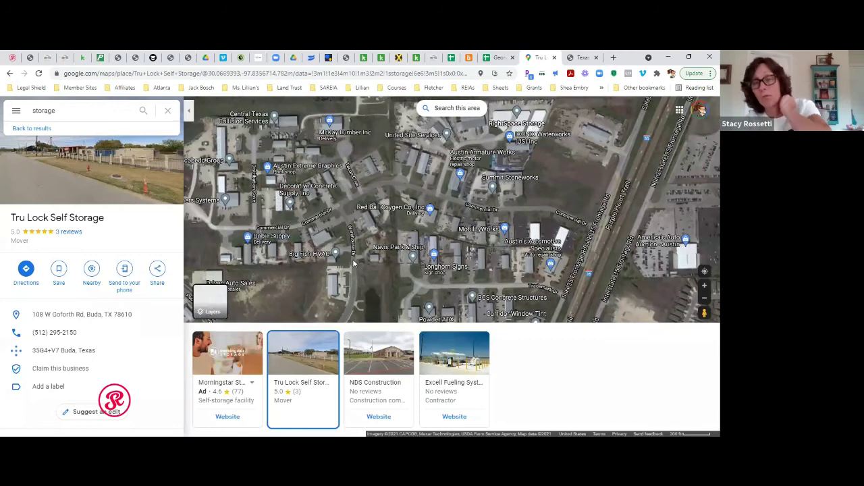
{"action": "key", "text": "Up"}
{"action": "key", "text": "Up"}
{"action": "key", "text": "Up"}
{"action": "key", "text": "Up"}
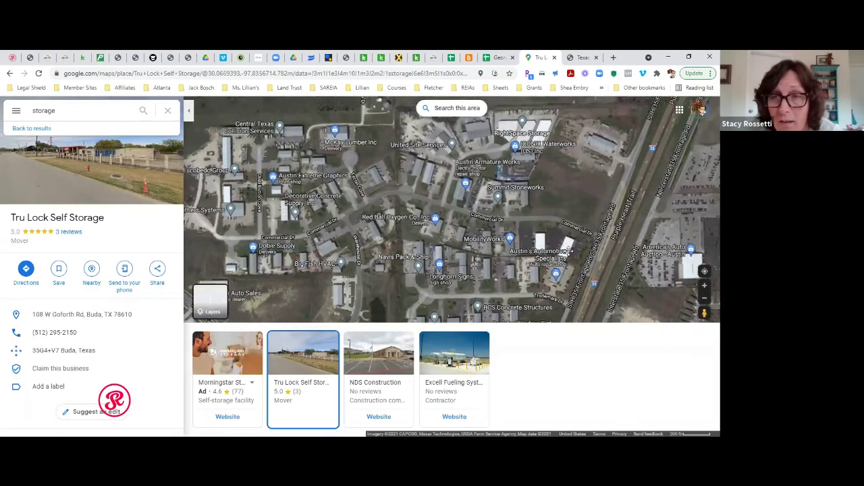
Examine the satellite imagery northward from the industrial area across W Goforth Rd to Cabela's and Silverado Crossing Apartments
{"action": "left_click_drag", "start_coordinate": [442, 200], "coordinate": [485, 276]}
{"action": "left_click_drag", "start_coordinate": [404, 230], "coordinate": [477, 295]}
{"action": "left_click_drag", "start_coordinate": [550, 108], "coordinate": [358, 186]}
{"action": "key", "text": "Right"}
{"action": "key", "text": "Right"}
{"action": "key", "text": "Right"}
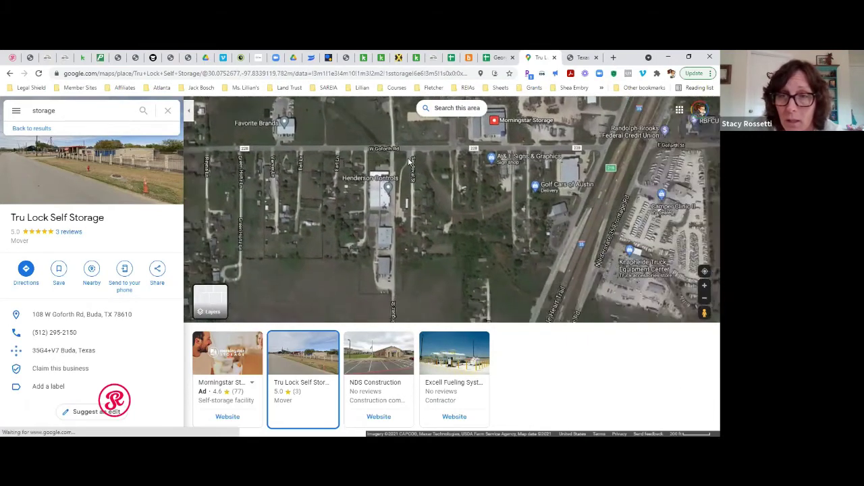
{"action": "key", "text": "Up"}
{"action": "key", "text": "Up"}
{"action": "key", "text": "Up"}
{"action": "key", "text": "Up"}
{"action": "key", "text": "Up"}
{"action": "key", "text": "Left"}
{"action": "key", "text": "Left"}
{"action": "key", "text": "Right"}
{"action": "key", "text": "Right"}
{"action": "key", "text": "Right"}
{"action": "key", "text": "Right"}
{"action": "key", "text": "Up"}
{"action": "key", "text": "Up"}
{"action": "key", "text": "Up"}
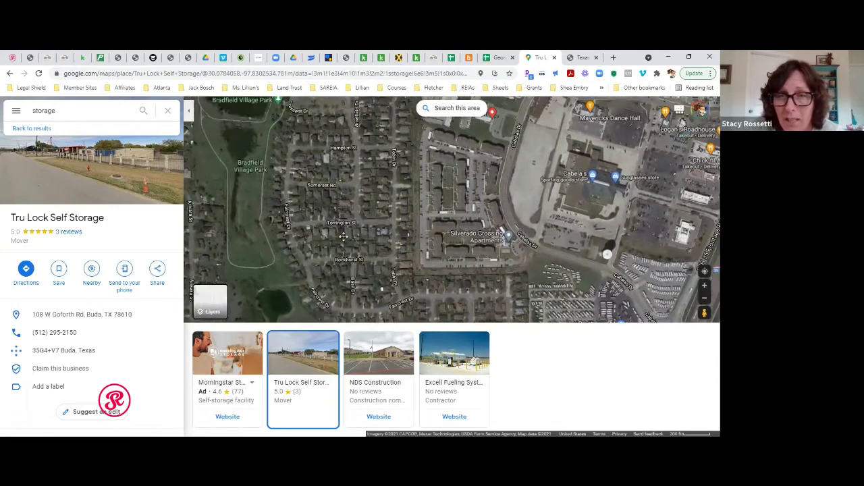
Examine the satellite imagery around Noah's Ark Self Storage, Walmart Supercenter and Main St as far as Bradfield Village Park
{"action": "key", "text": "Up"}
{"action": "key", "text": "Up"}
{"action": "key", "text": "Up"}
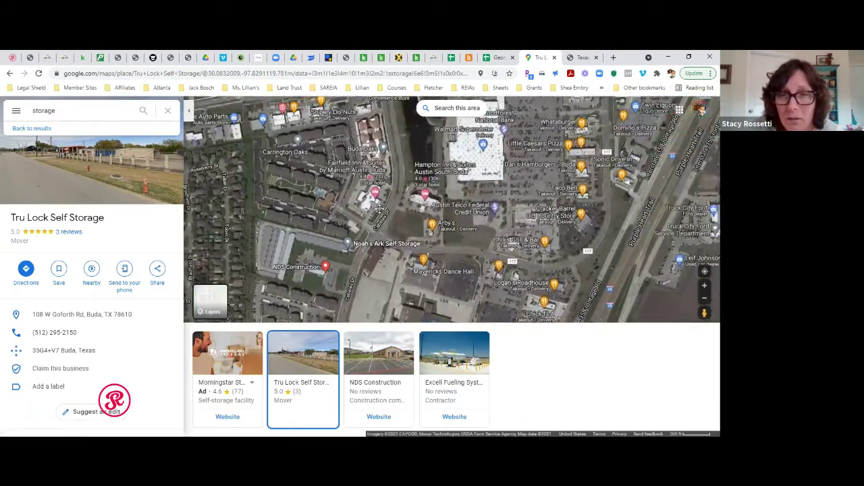
{"action": "key", "text": "Left"}
{"action": "key", "text": "Left"}
{"action": "key", "text": "Down"}
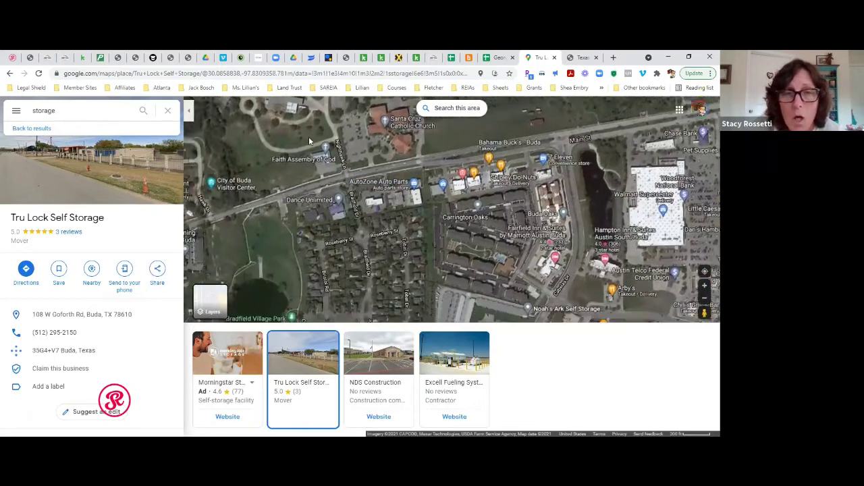
{"action": "key", "text": "Left"}
{"action": "key", "text": "Left"}
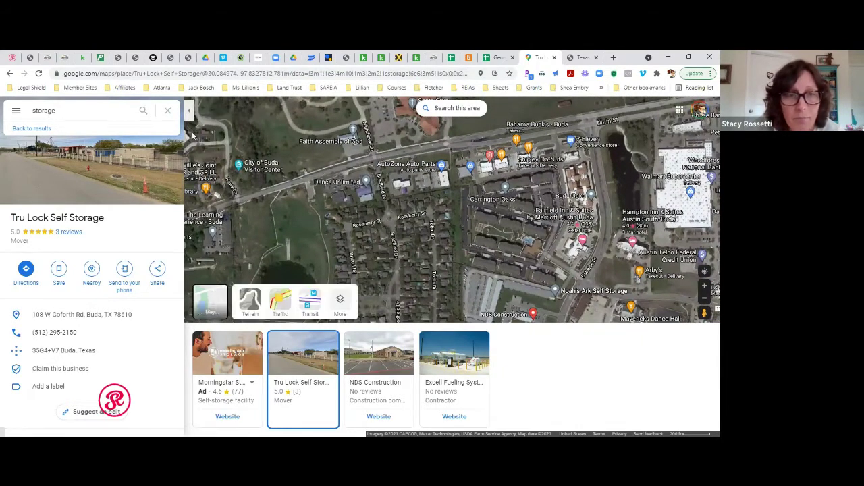
Hide the place details, switch from satellite imagery to the default map, and show a wider area of Buda
{"action": "left_click", "coordinate": [190, 110]}
{"action": "mouse_move", "coordinate": [22, 301]}
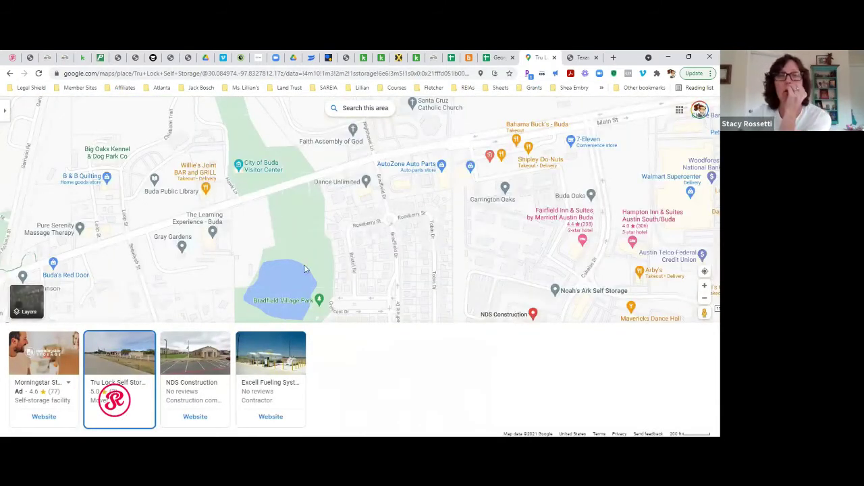
{"action": "left_click", "coordinate": [705, 301]}
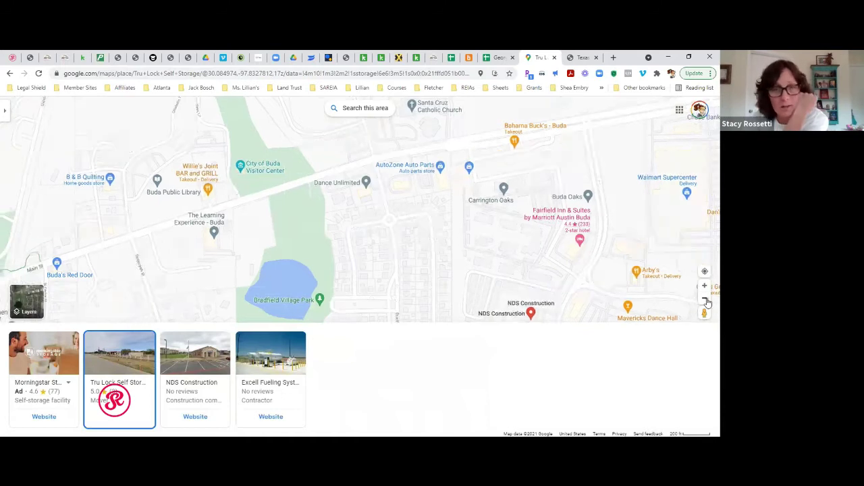
{"action": "left_click", "coordinate": [701, 299]}
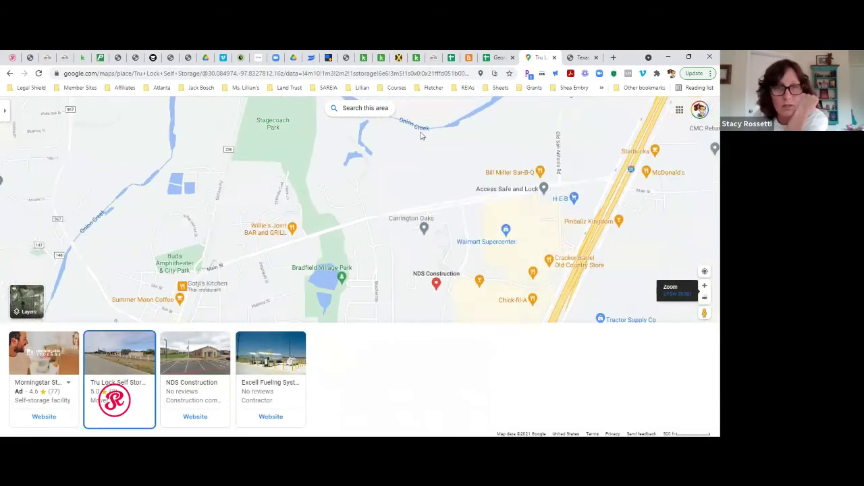
Search the currently shown, wider Buda map area again for storage facilities
{"action": "left_click", "coordinate": [367, 112]}
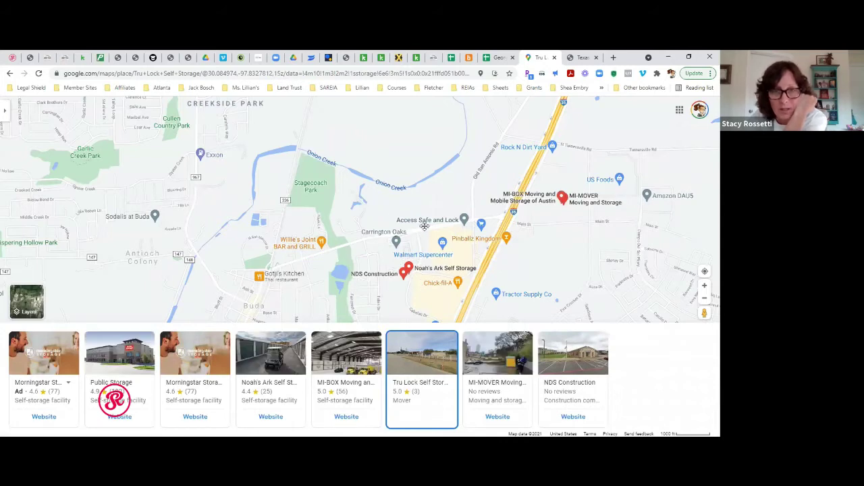
{"action": "left_click_drag", "start_coordinate": [424, 227], "coordinate": [421, 220]}
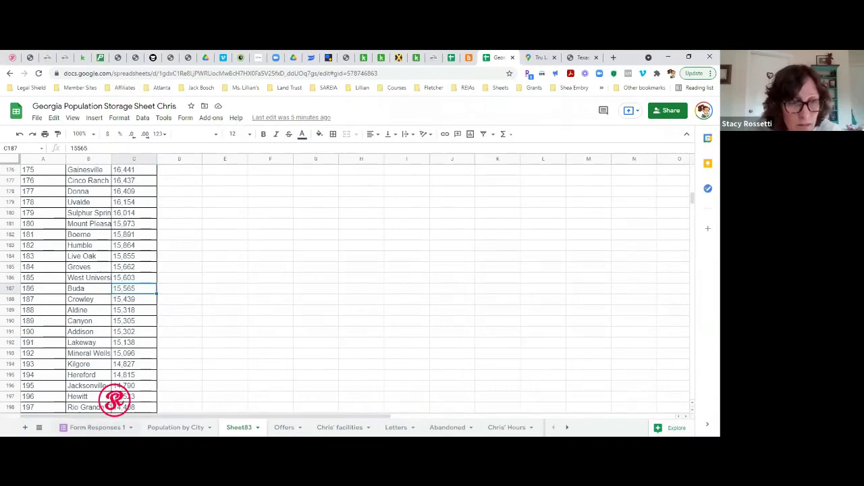
Switch to Google Sheets and rename the Texas cities sheet in the Georgia Population Storage Sheet as Tx Population
{"action": "right_click", "coordinate": [240, 428]}
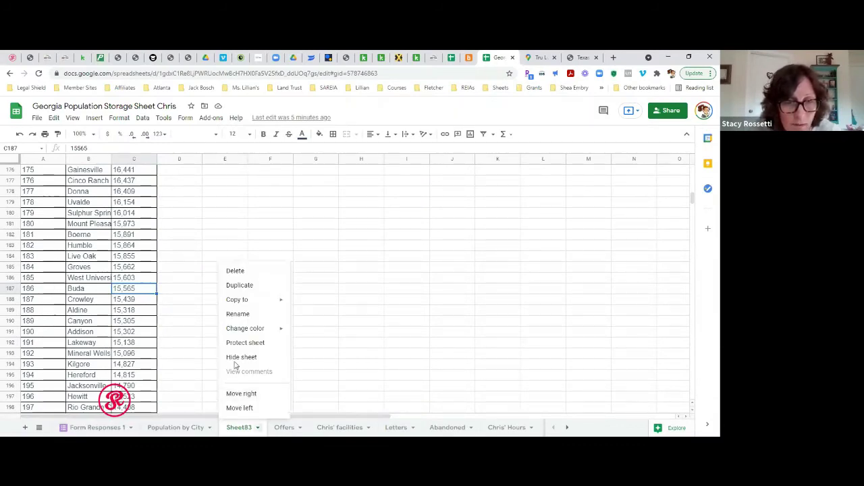
{"action": "left_click", "coordinate": [238, 313]}
{"action": "type", "text": "Tx P"}
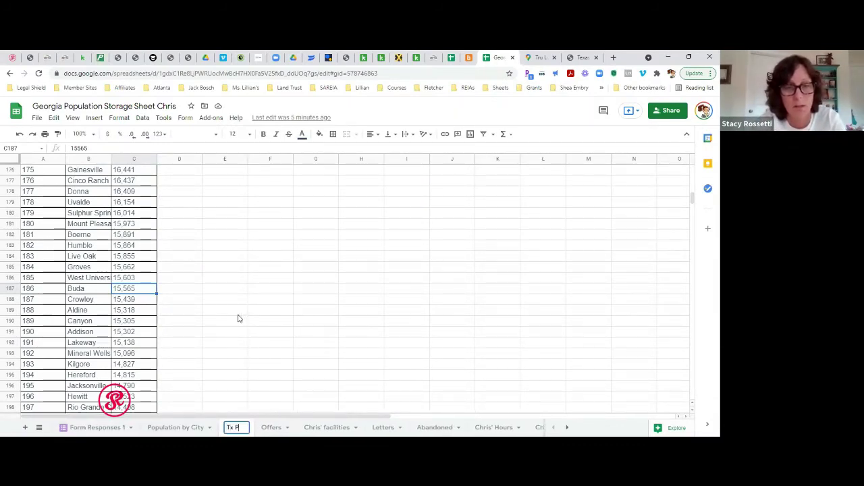
{"action": "type", "text": "upulation"}
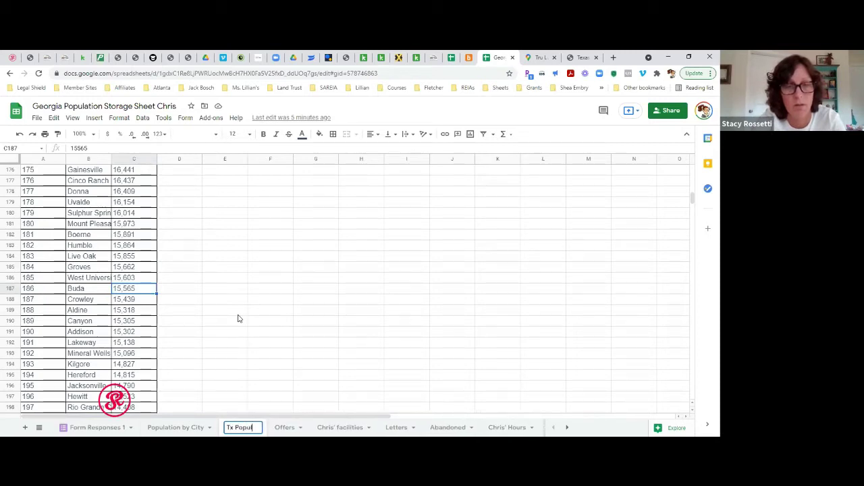
{"action": "left_click", "coordinate": [225, 310]}
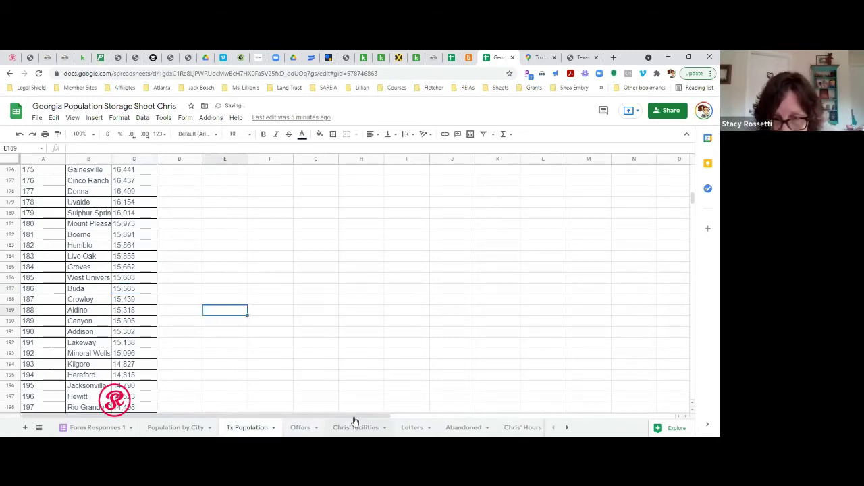
Review the storage facility lists on the Flowery Branch, Gainesville and Dalton sheets
{"action": "left_click", "coordinate": [567, 428]}
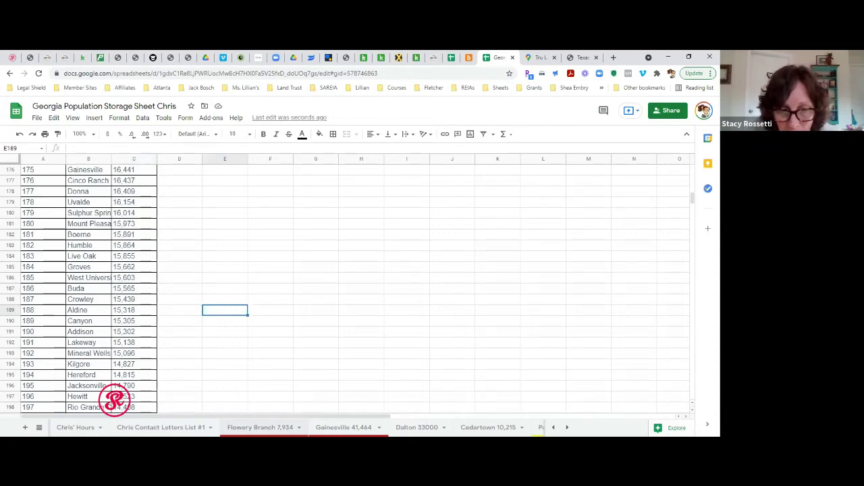
{"action": "left_click", "coordinate": [260, 427]}
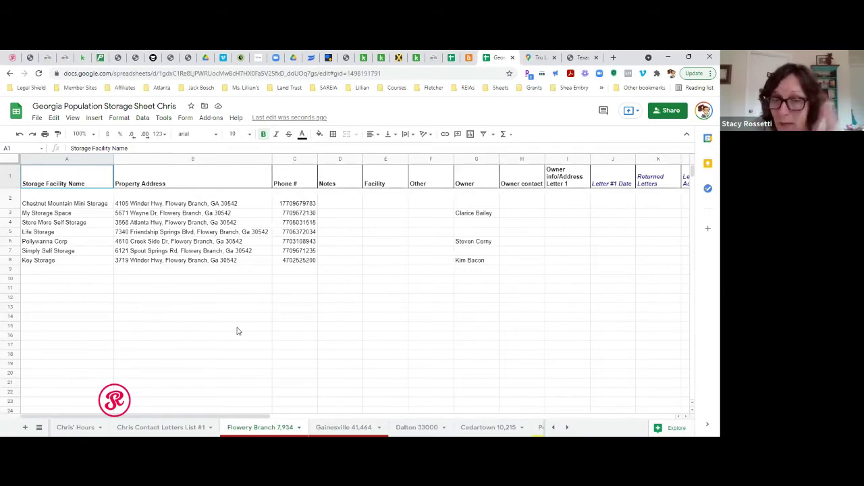
{"action": "left_click", "coordinate": [344, 427]}
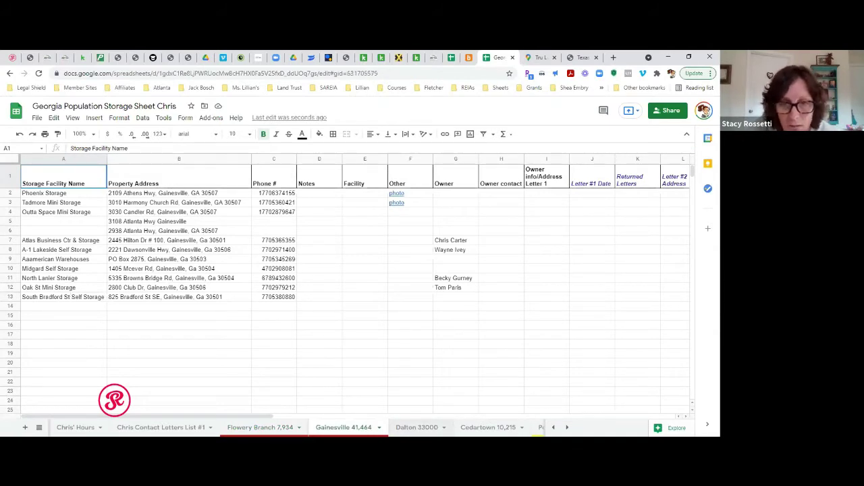
{"action": "key", "text": "ctrl+Page_Down"}
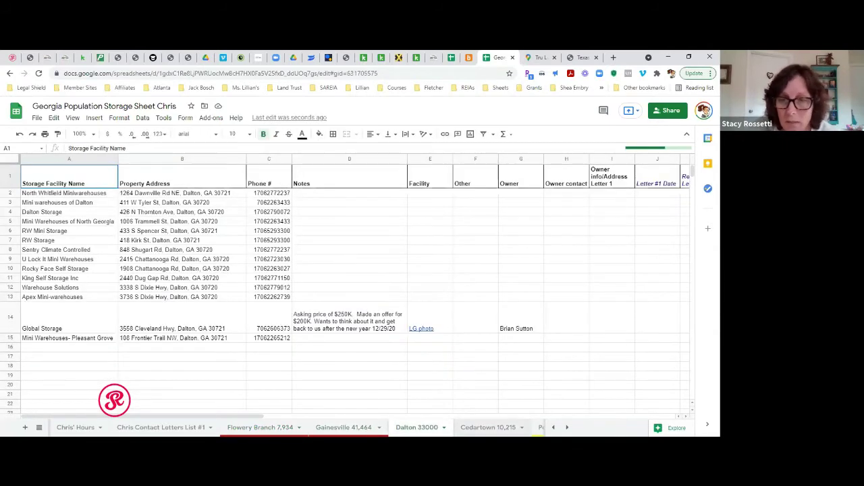
Review the storage facility lists on the Blue Ridge/Morganton, Statesboro and Canton sheets
{"action": "left_click", "coordinate": [567, 427]}
{"action": "left_click", "coordinate": [567, 427]}
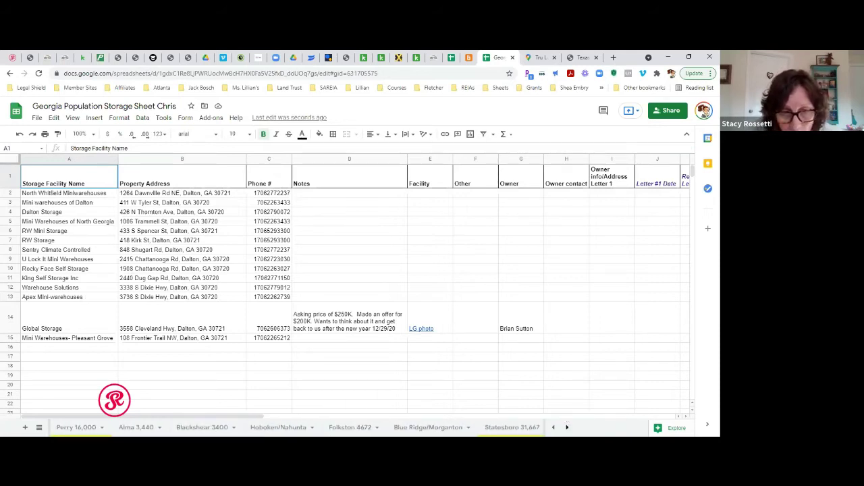
{"action": "left_click", "coordinate": [428, 427]}
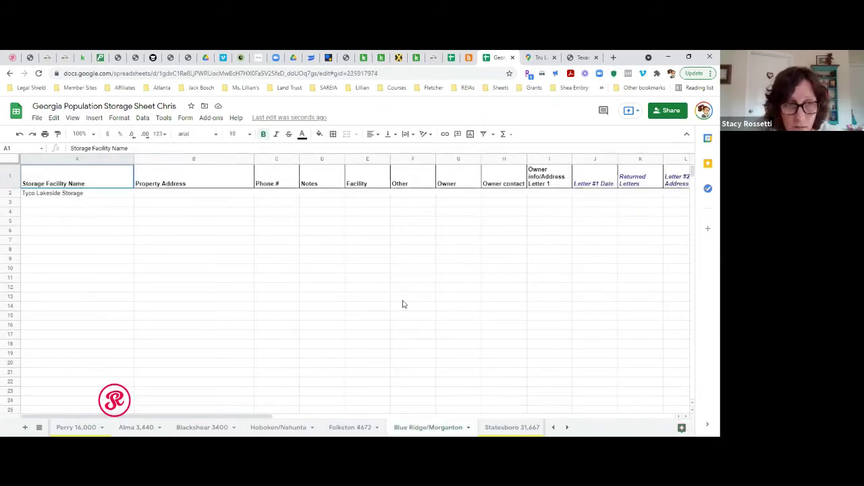
{"action": "left_click", "coordinate": [512, 428]}
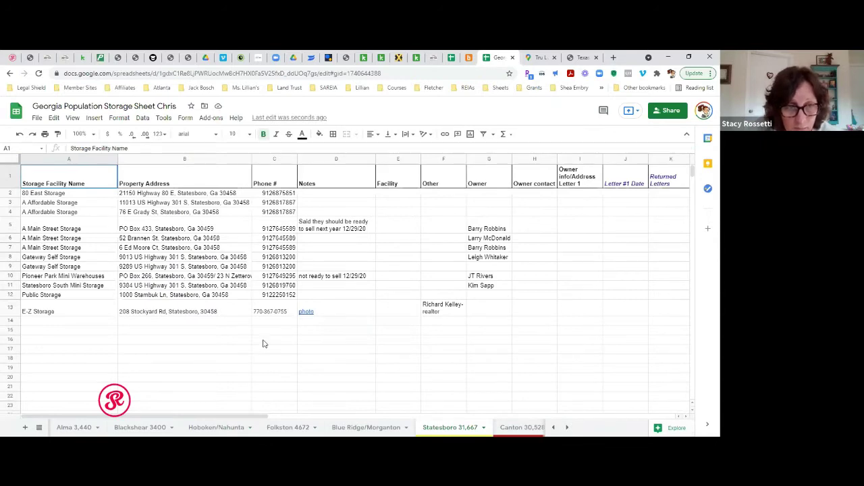
{"action": "left_click", "coordinate": [510, 427]}
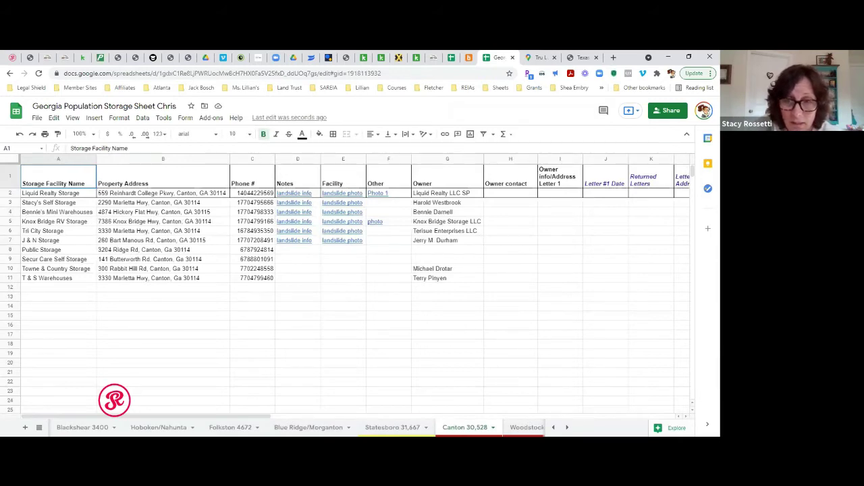
Review the storage facility lists and notes on the Sylvester, Byron, Warner Robins, Brunswick and Fairburn sheets
{"action": "left_click", "coordinate": [567, 427]}
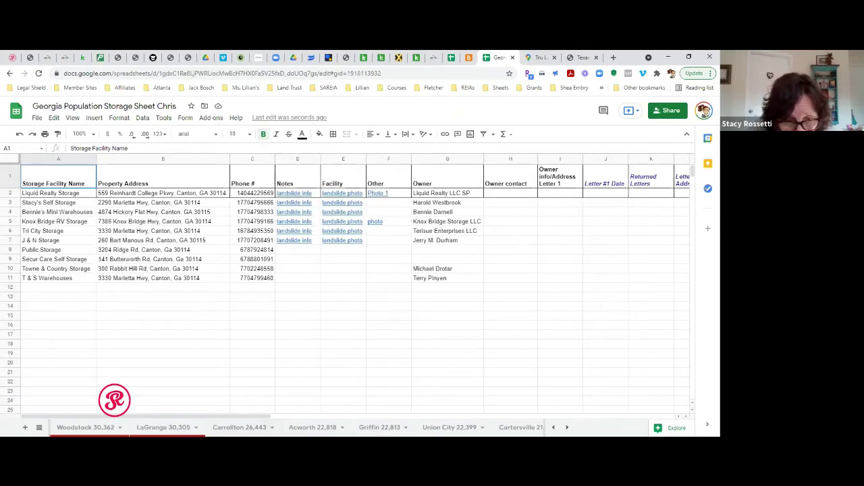
{"action": "left_click", "coordinate": [568, 427]}
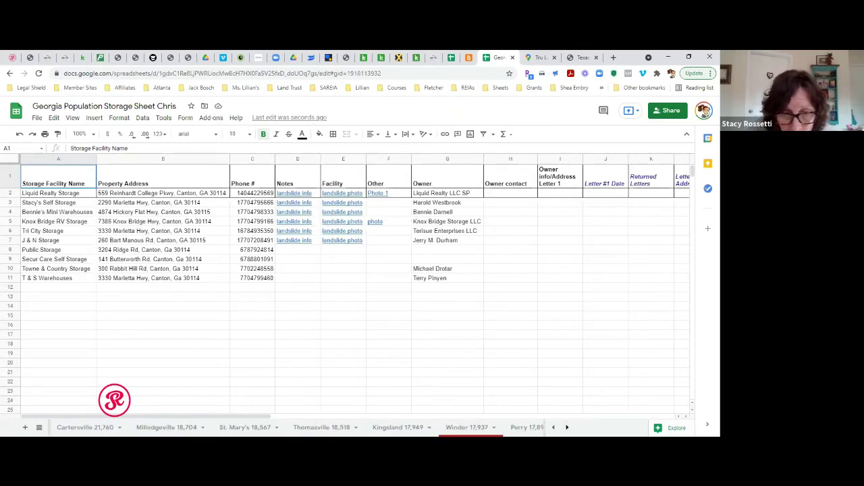
{"action": "left_click", "coordinate": [568, 428]}
{"action": "left_click", "coordinate": [567, 428]}
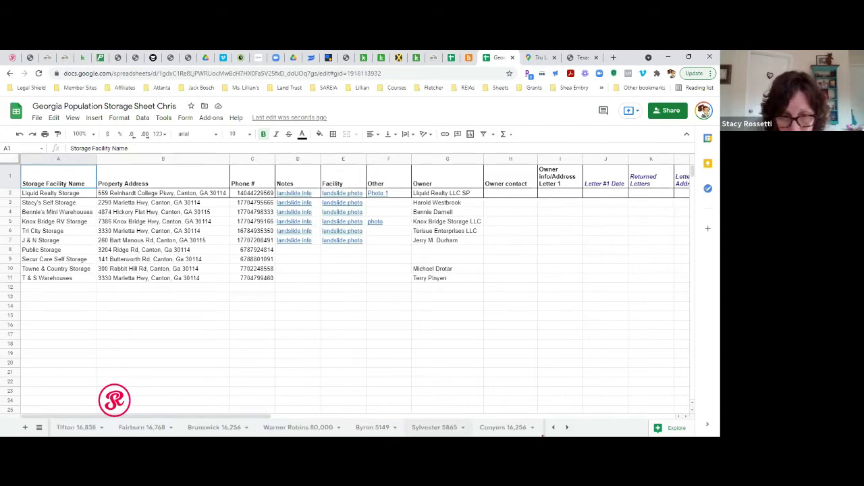
{"action": "left_click", "coordinate": [434, 428]}
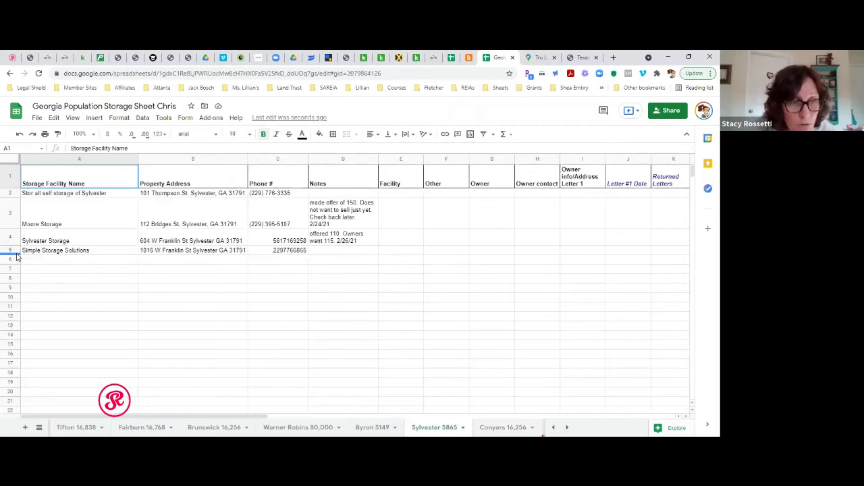
{"action": "left_click", "coordinate": [352, 427]}
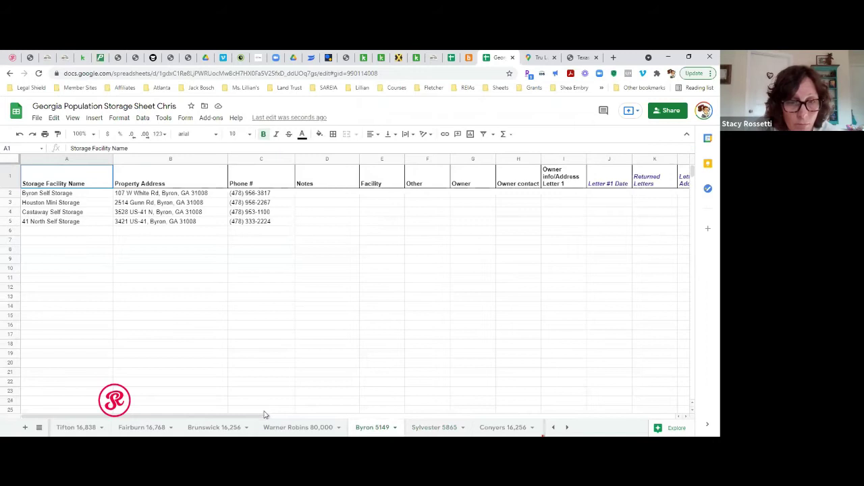
{"action": "left_click", "coordinate": [297, 428]}
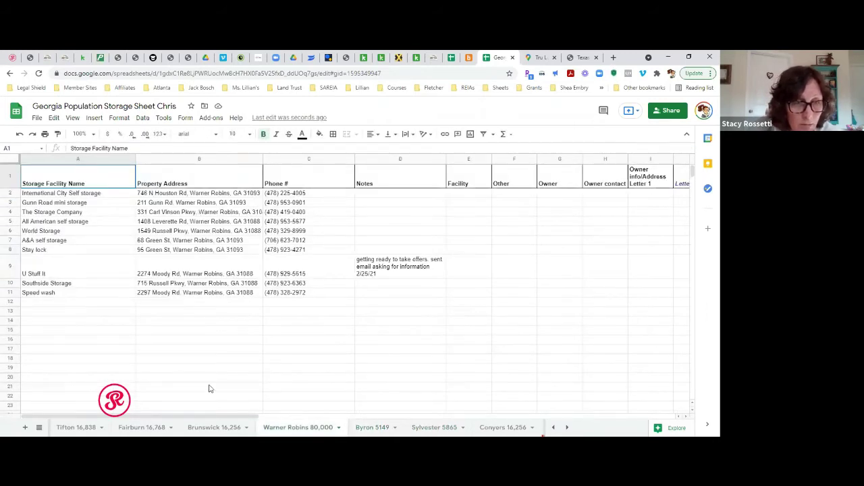
{"action": "left_click", "coordinate": [214, 427]}
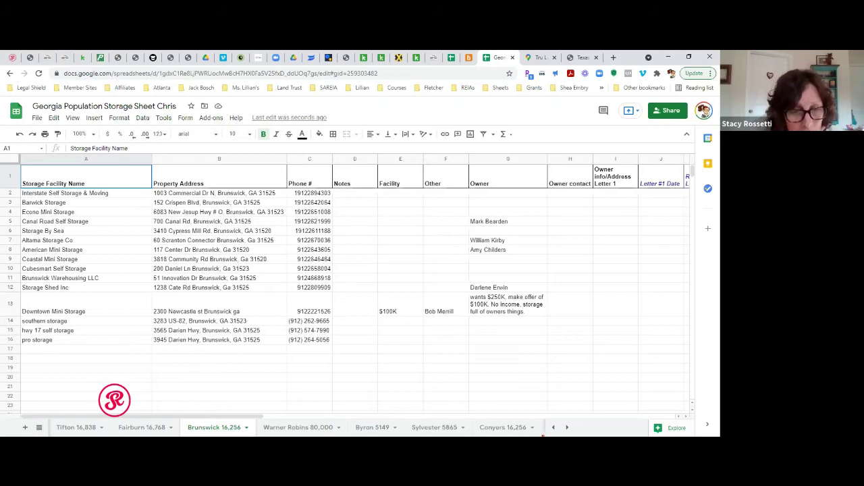
{"action": "left_click", "coordinate": [142, 427]}
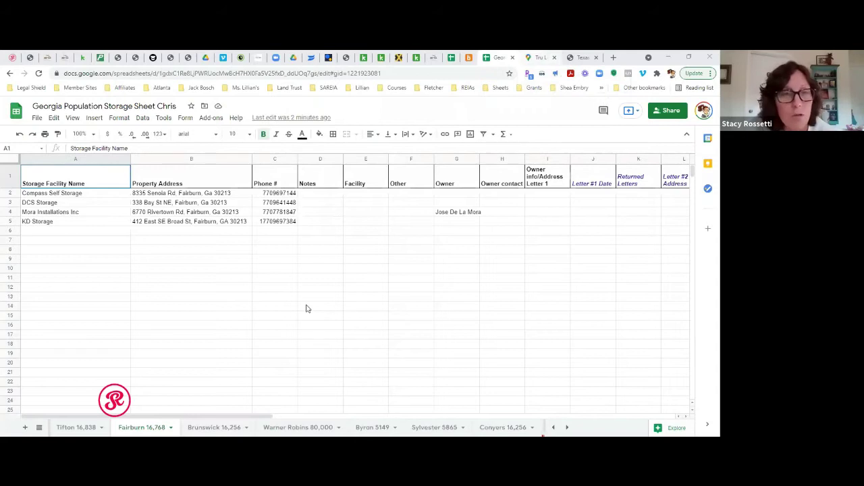
Switch to Google Maps, show Buda in satellite imagery, and preview the Tru Lock Self Storage listing on the map
{"action": "left_click", "coordinate": [533, 58]}
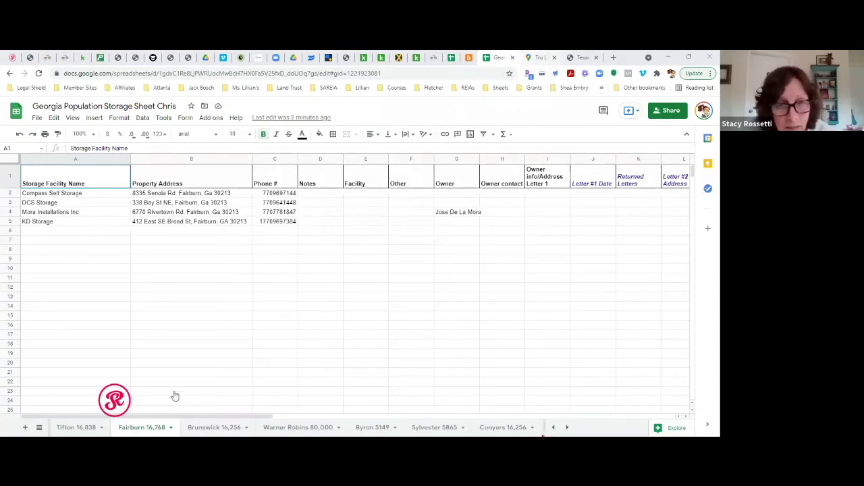
{"action": "left_click_drag", "start_coordinate": [296, 169], "coordinate": [312, 72]}
{"action": "left_click", "coordinate": [26, 301]}
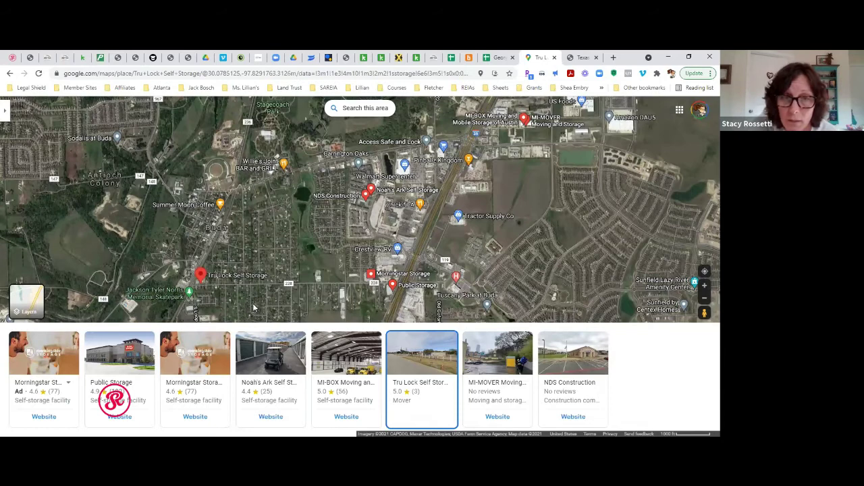
{"action": "left_click_drag", "start_coordinate": [268, 246], "coordinate": [271, 190]}
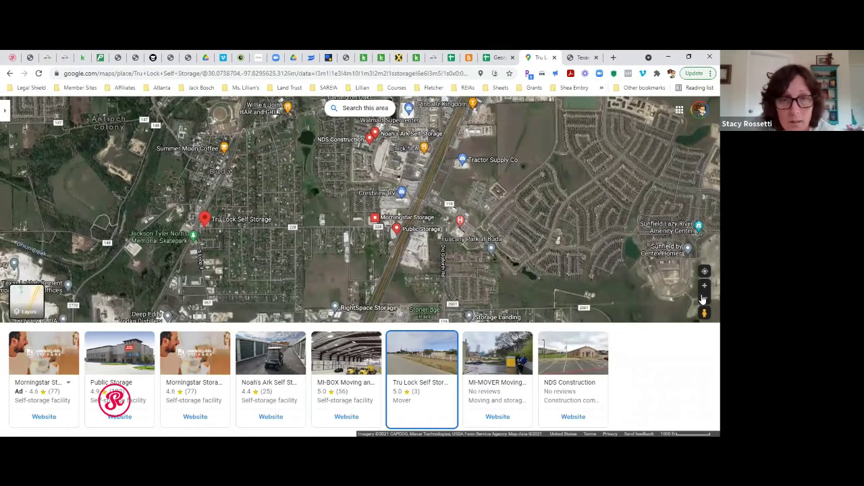
{"action": "left_click", "coordinate": [704, 298]}
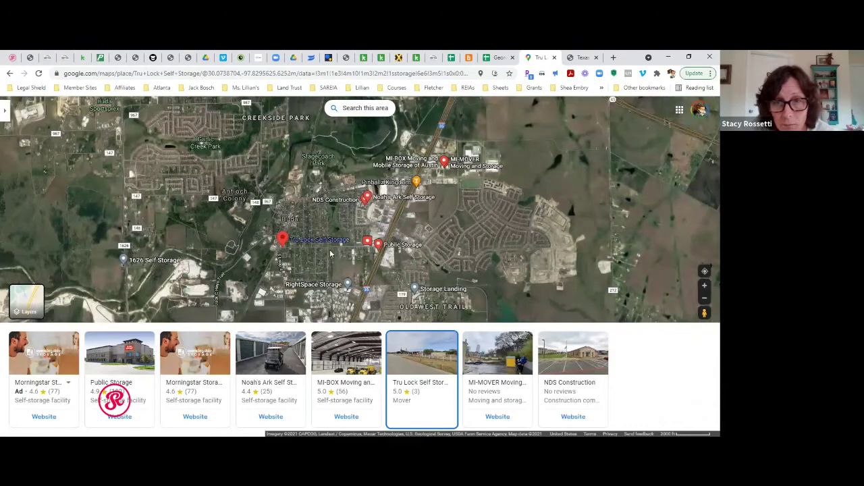
{"action": "left_click_drag", "start_coordinate": [321, 268], "coordinate": [297, 258]}
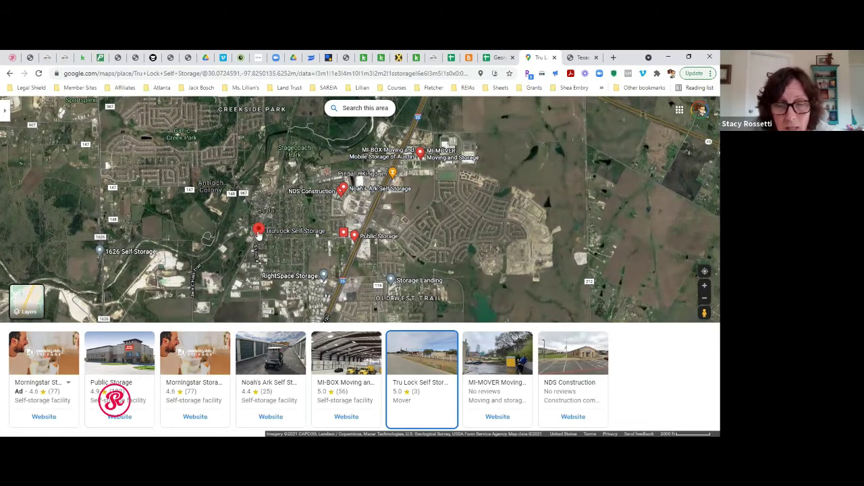
{"action": "mouse_move", "coordinate": [256, 235]}
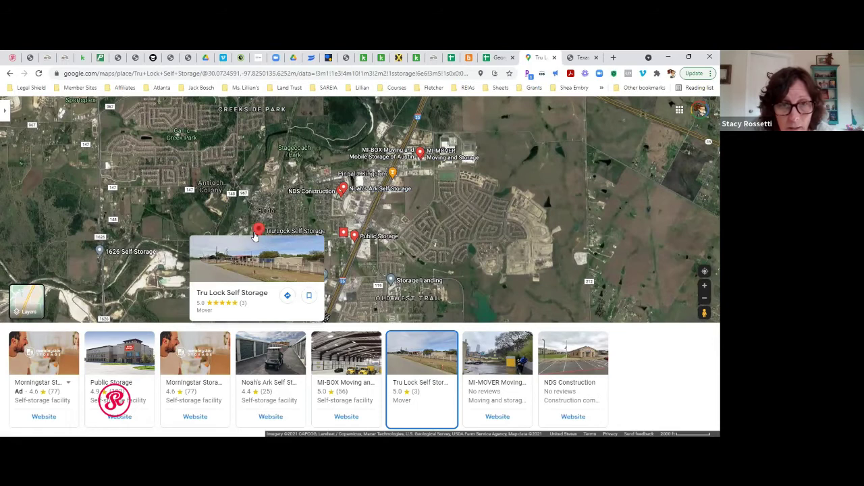
{"action": "mouse_move", "coordinate": [26, 308]}
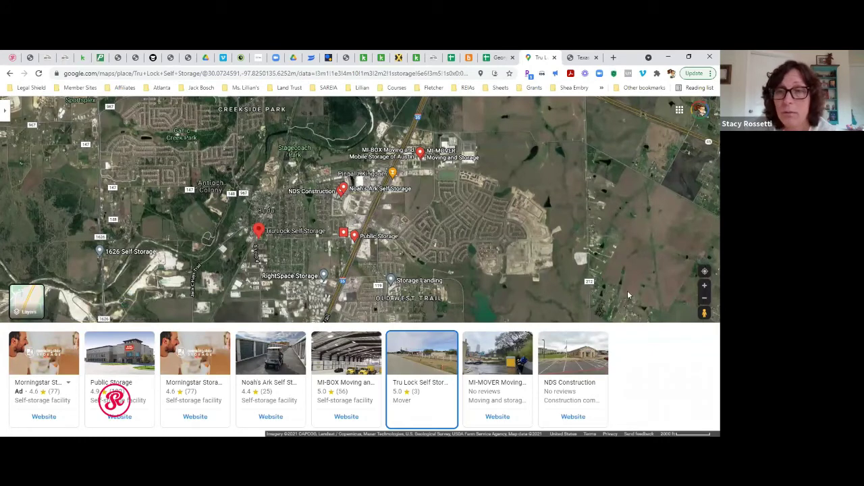
Examine the Tru Lock Self Storage buildings and the surrounding lots in close-up satellite imagery
{"action": "left_click", "coordinate": [706, 287]}
{"action": "left_click_drag", "start_coordinate": [348, 320], "coordinate": [344, 287]}
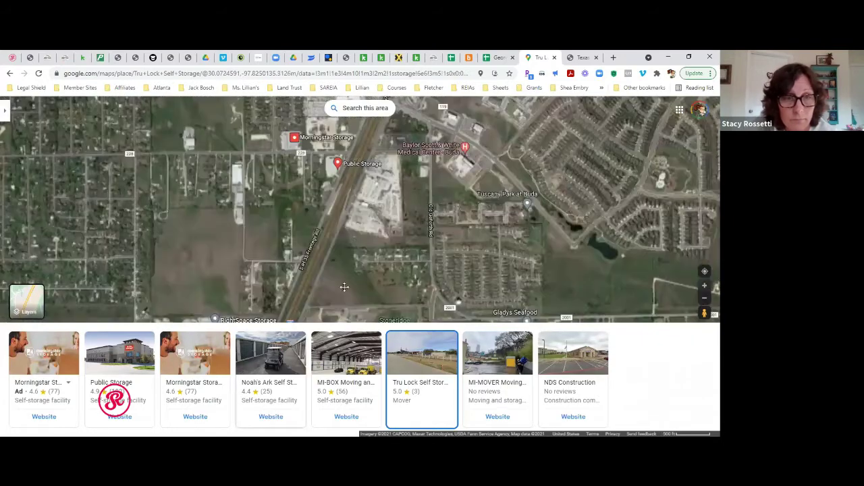
{"action": "left_click_drag", "start_coordinate": [250, 182], "coordinate": [505, 253]}
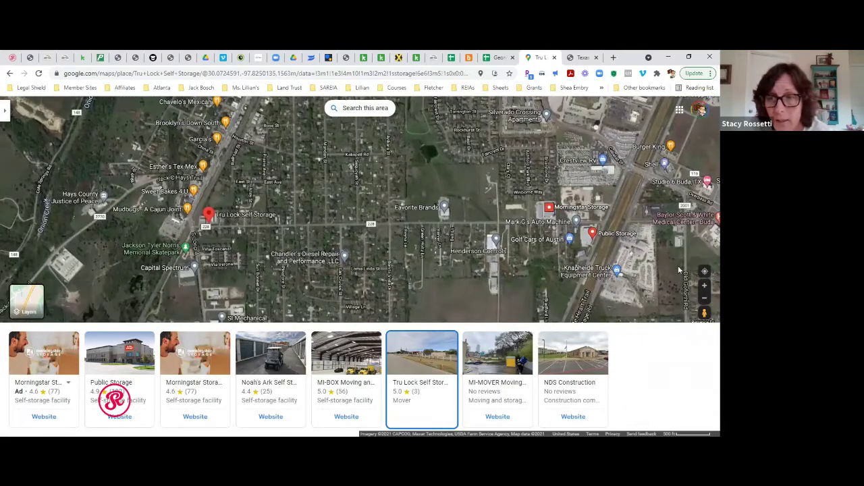
{"action": "left_click", "coordinate": [706, 286]}
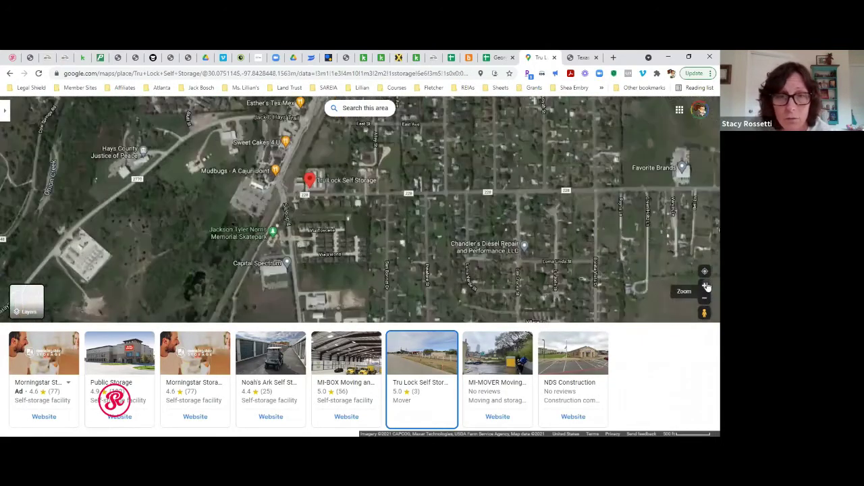
{"action": "scroll", "coordinate": [364, 272], "scroll_direction": "up", "scroll_amount": 3}
{"action": "left_click_drag", "start_coordinate": [307, 163], "coordinate": [399, 295]}
{"action": "left_click_drag", "start_coordinate": [326, 186], "coordinate": [353, 301]}
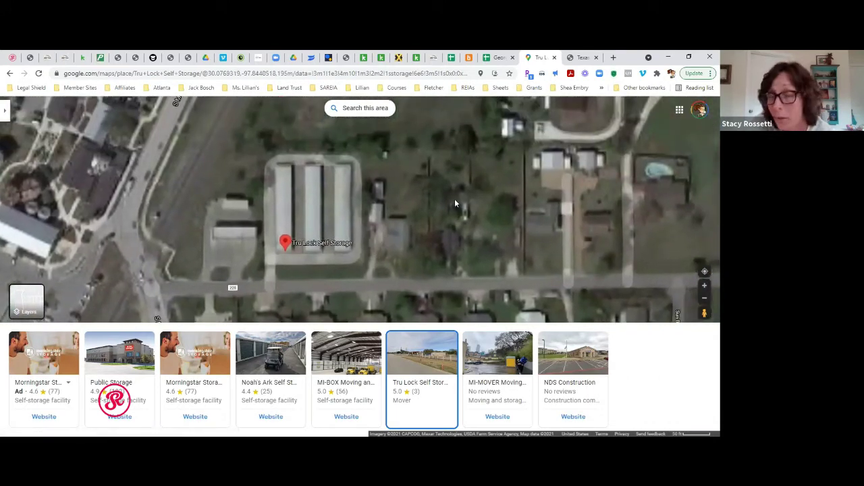
Search the web for radius storage in a new tab, open the Radius+ website, and log in with the saved credentials
{"action": "left_click", "coordinate": [613, 58]}
{"action": "type", "text": "radius"}
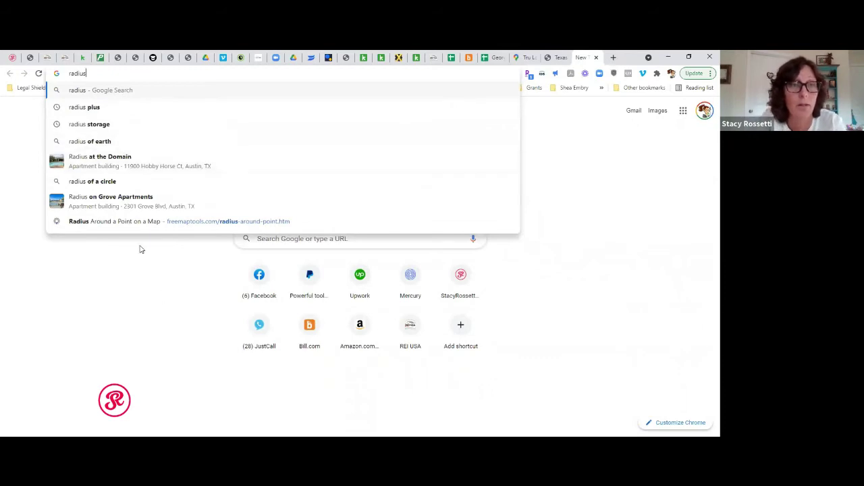
{"action": "left_click", "coordinate": [107, 125]}
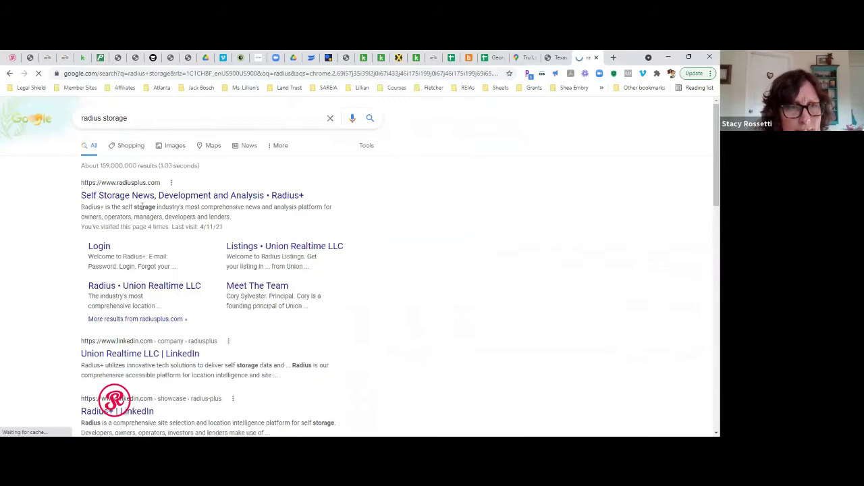
{"action": "left_click", "coordinate": [127, 197]}
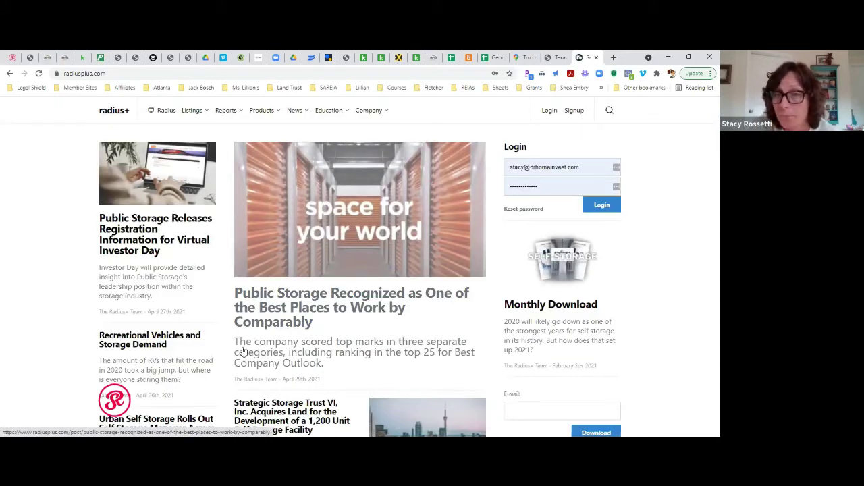
{"action": "left_click", "coordinate": [601, 205]}
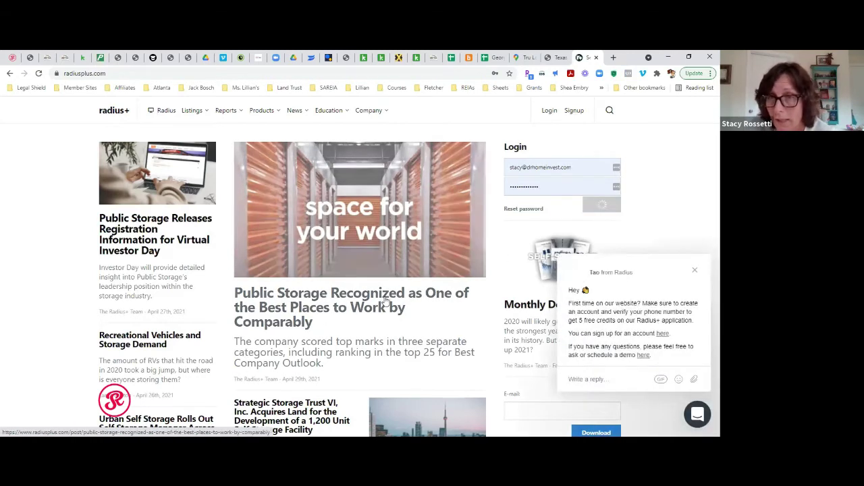